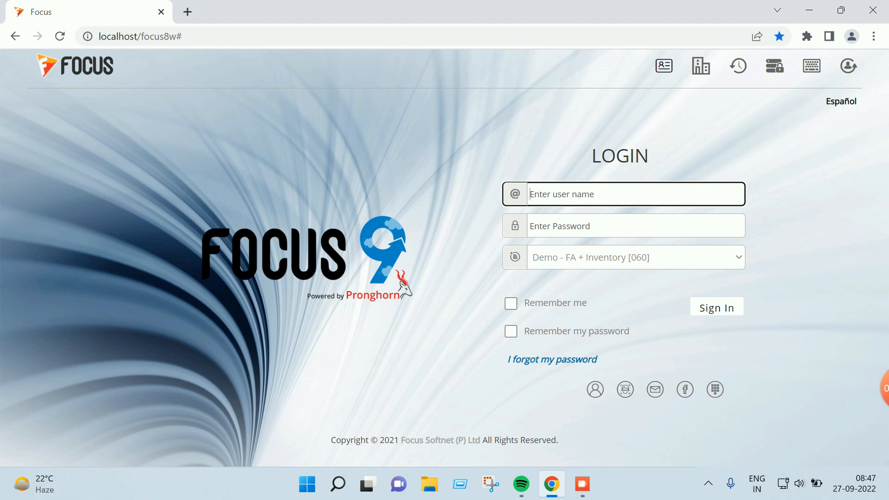
# Sign in to Focus 9 with the user name and password
pyautogui.write('su')
pyautogui.press('Tab')
pyautogui.write('su')
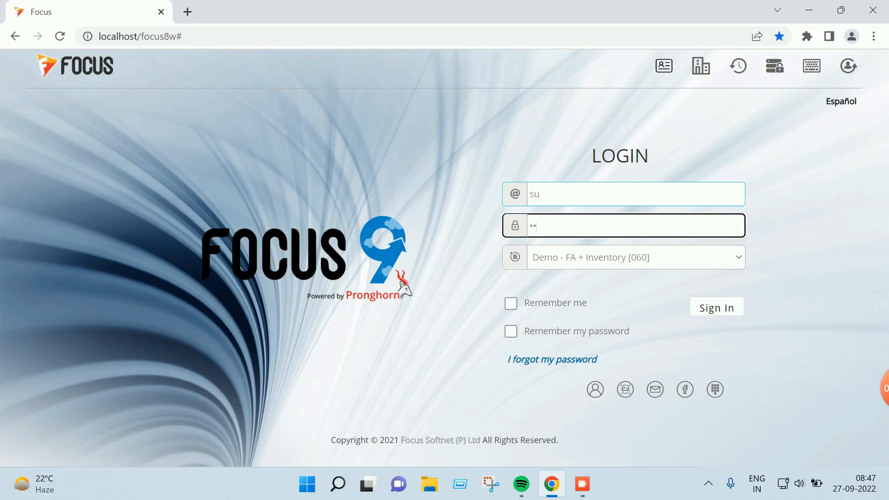
pyautogui.press('Return')
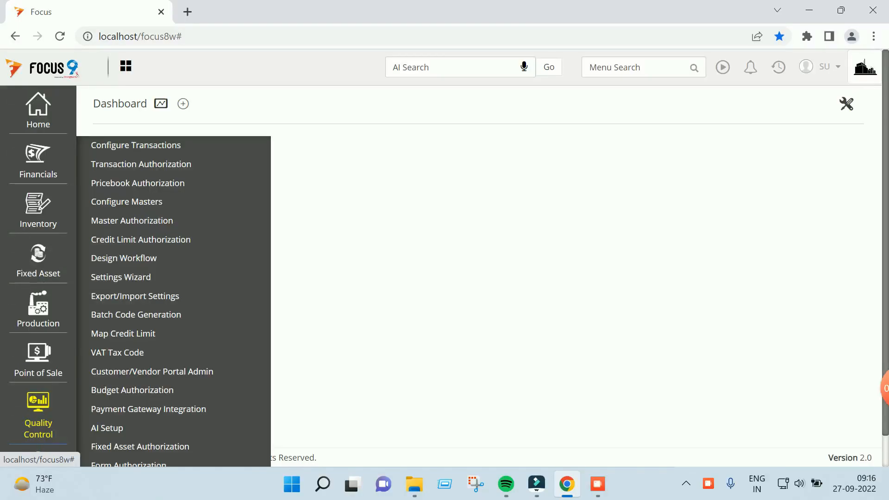
# Enable Local Purchases Quotations under Configure Transactions > Quotation Analysis
pyautogui.click(135, 145)
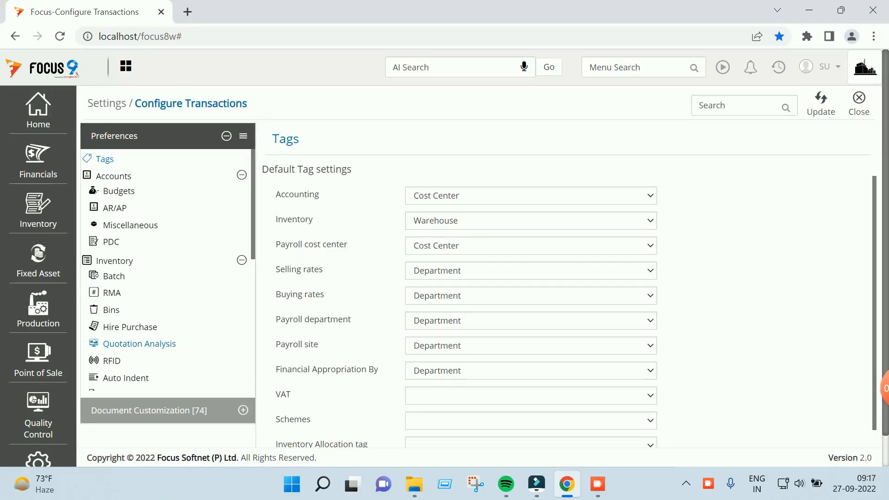
pyautogui.click(140, 344)
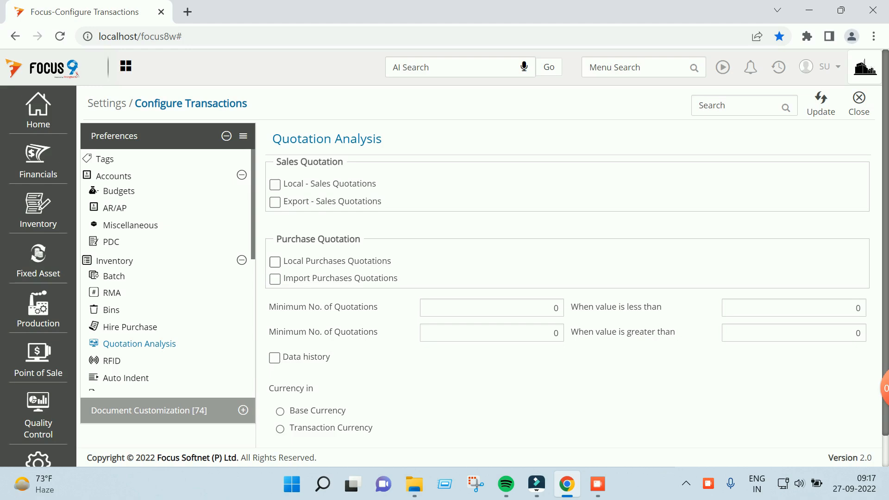
pyautogui.click(275, 262)
# Set Minimum No. of Quotations to 3 and save the quotation settings
pyautogui.scroll(-1, 445, 276)
pyautogui.click(553, 274)
pyautogui.doubleClick(556, 274)
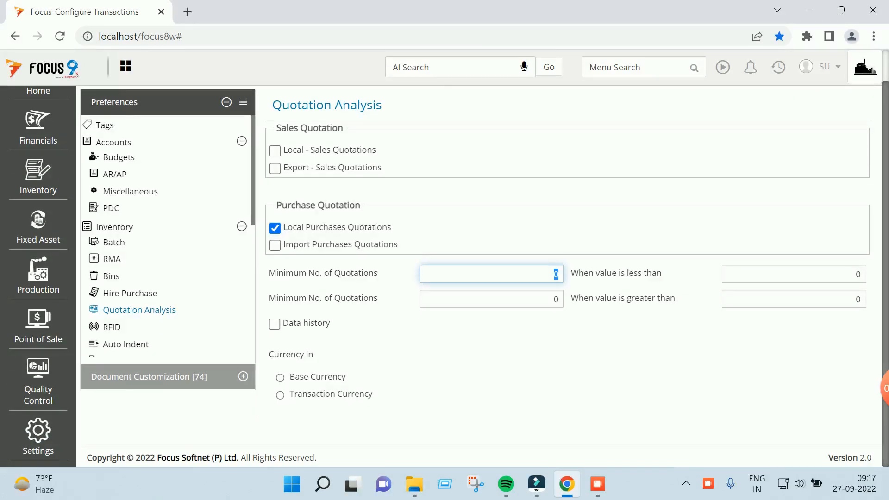
pyautogui.write('3')
pyautogui.doubleClick(555, 274)
pyautogui.write('5')
pyautogui.press('BackSpace')
pyautogui.write('3')
pyautogui.press('Tab')
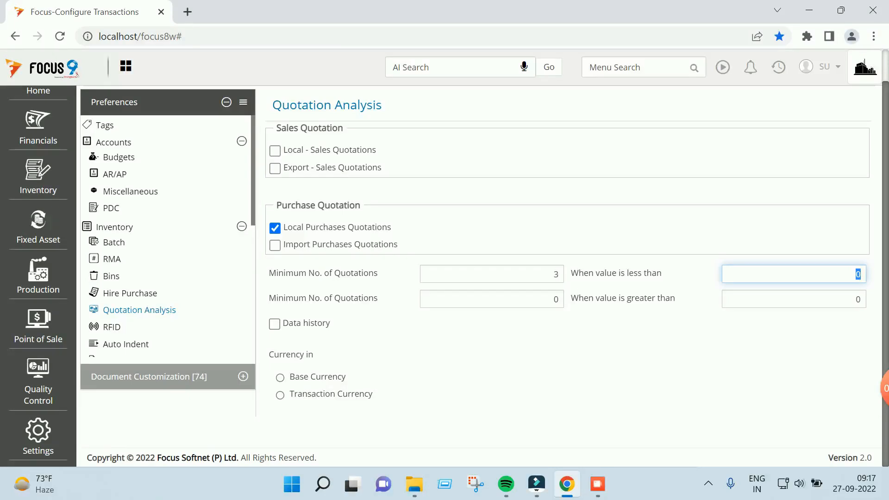
pyautogui.scroll(1, 482, 278)
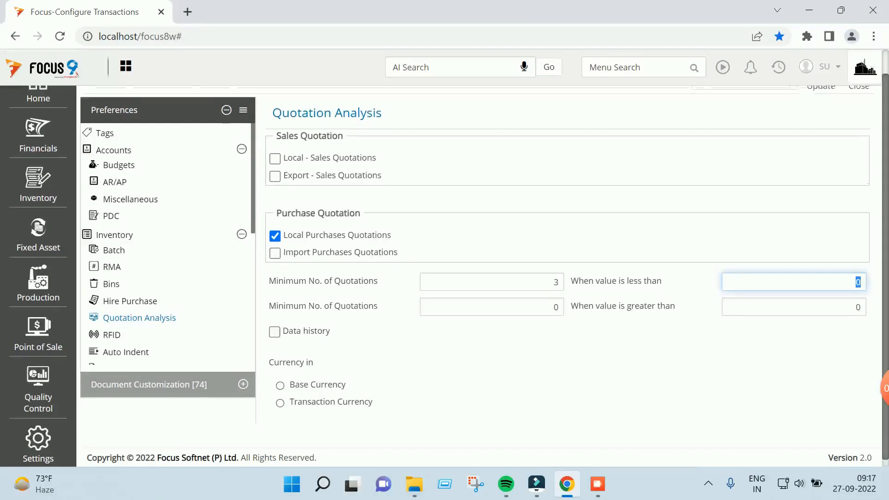
pyautogui.scroll(-1, 482, 278)
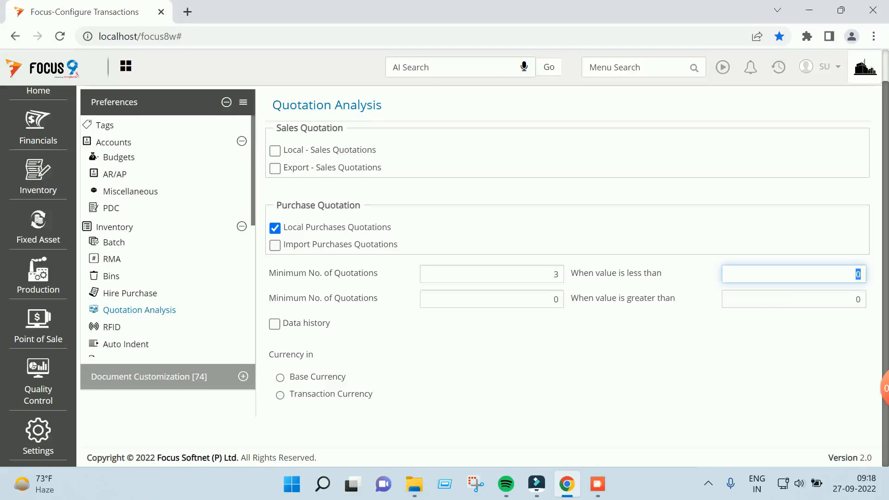
pyautogui.scroll(1, 864, 63)
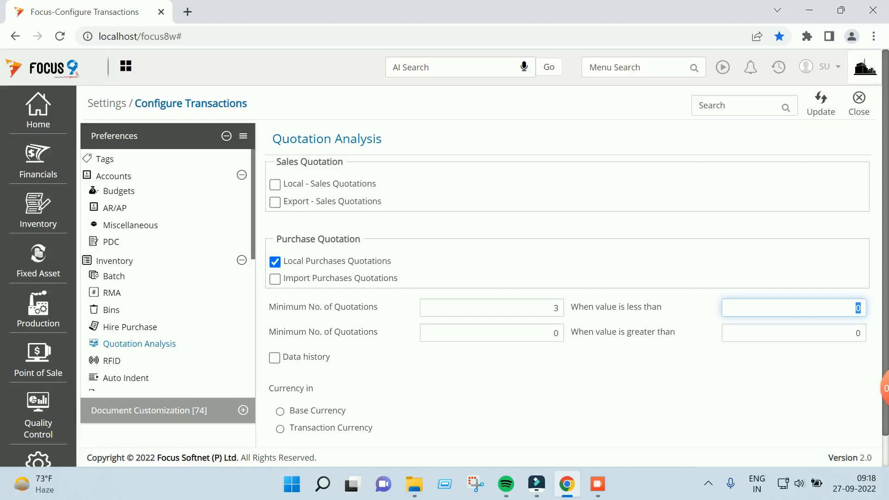
pyautogui.click(821, 102)
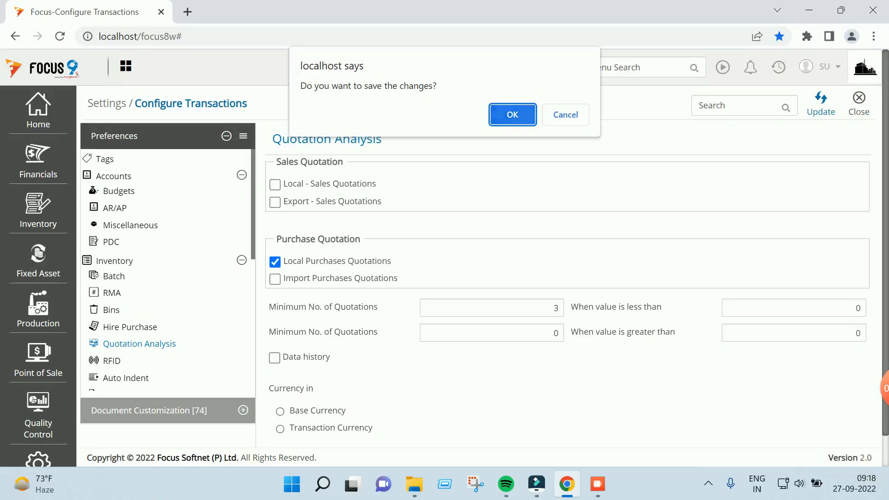
# Confirm the save and close the transaction configuration page
pyautogui.press('Return')
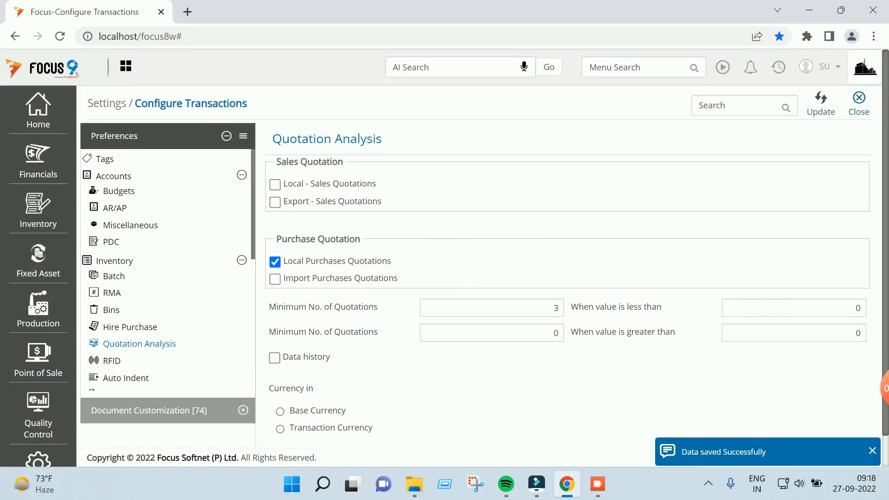
pyautogui.click(859, 103)
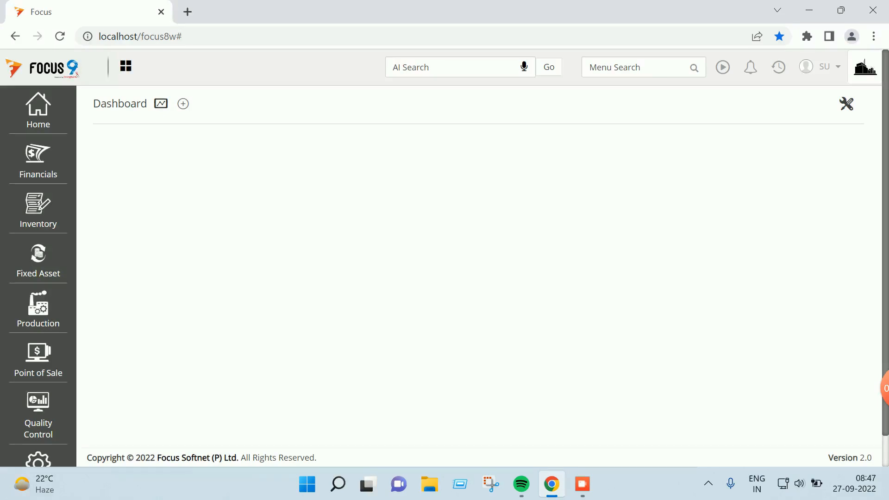
# Load Local- Purchase Work Flow in Design Workflow and open its requisition-to-quote link
pyautogui.click(590, 67)
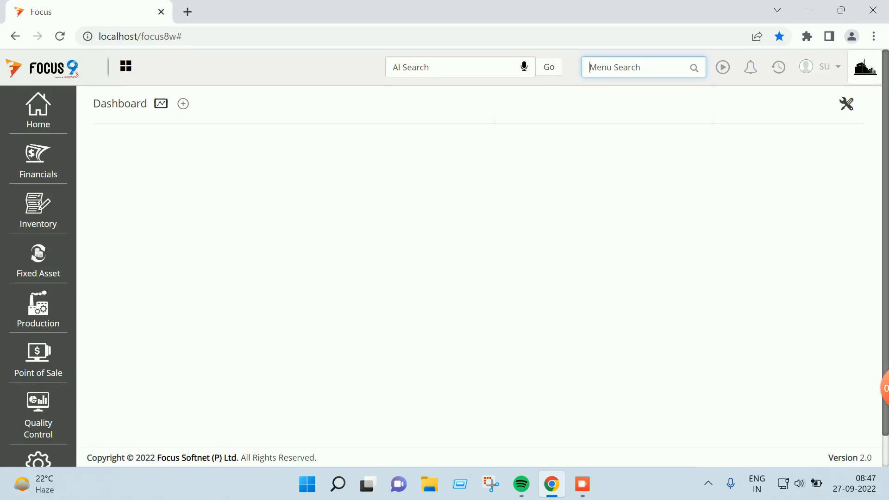
pyautogui.write('design')
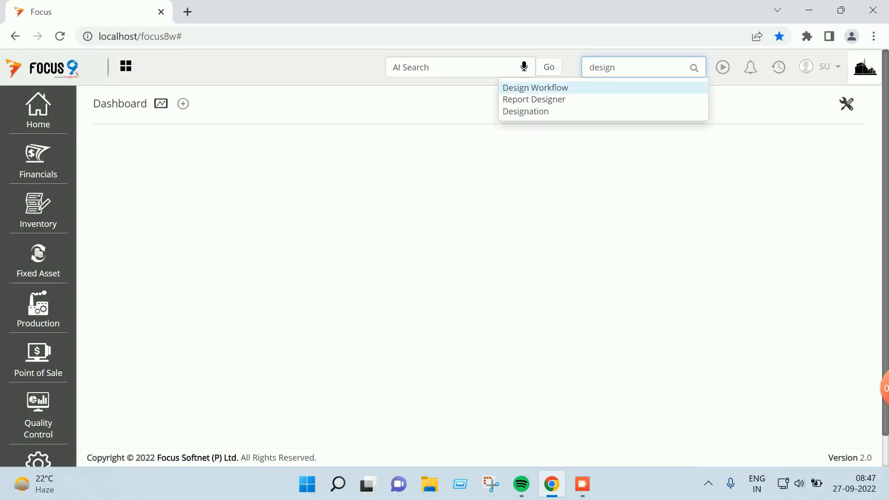
pyautogui.press('Return')
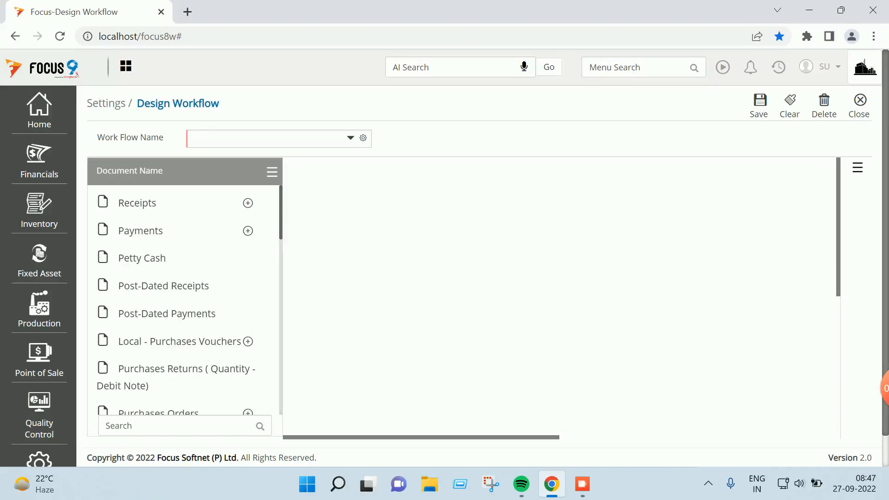
pyautogui.click(350, 138)
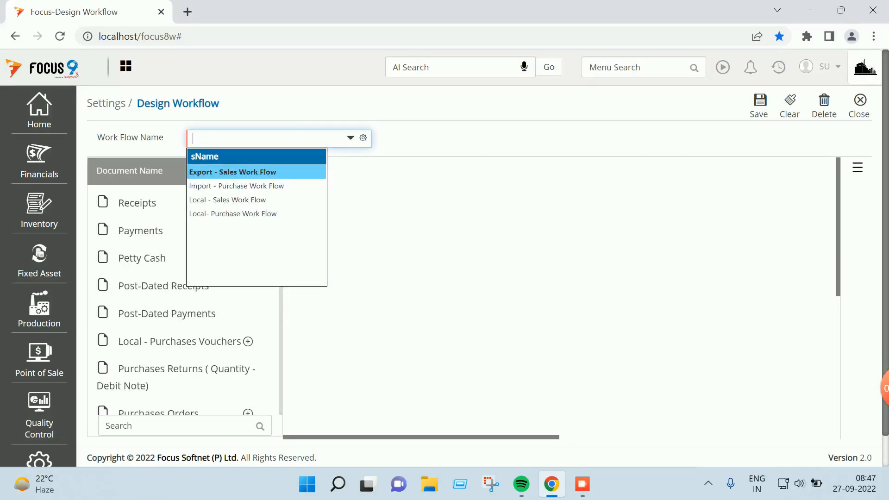
pyautogui.click(233, 214)
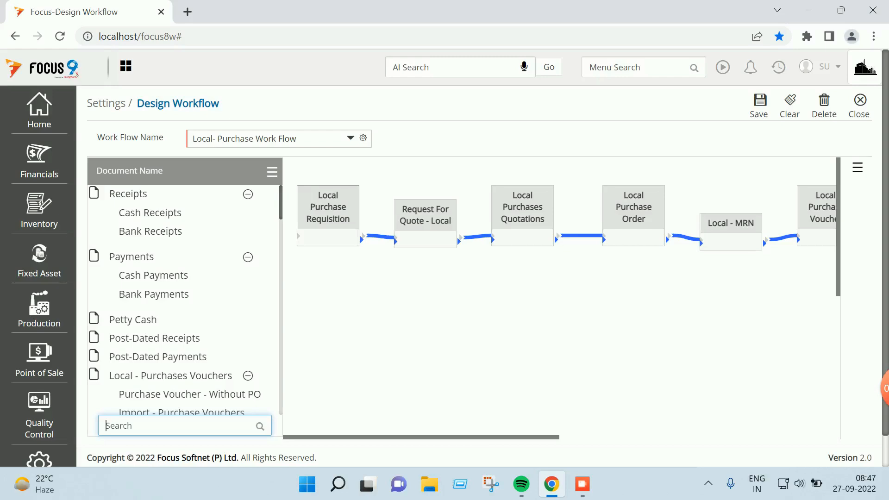
pyautogui.hscroll(2, 560, 296)
pyautogui.hscroll(-2, 560, 296)
pyautogui.doubleClick(381, 236)
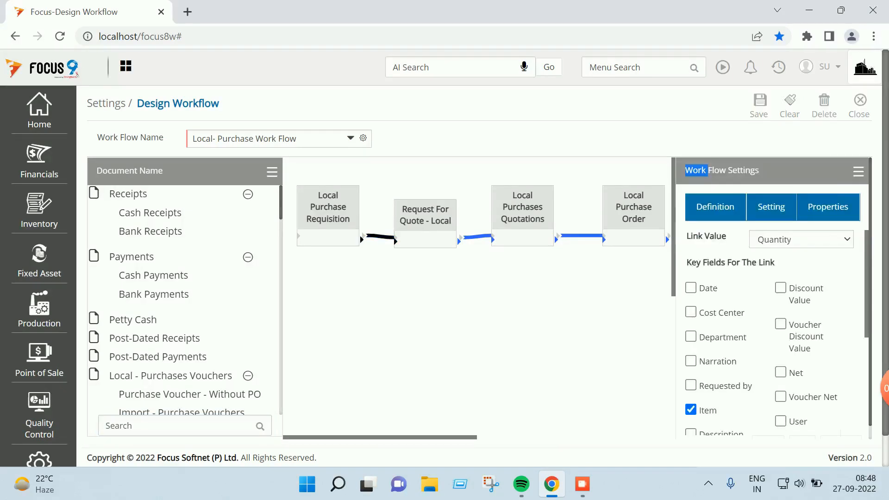
# Review the requisition-to-quote link's key fields, properties and field mapping
pyautogui.scroll(-4, 777, 332)
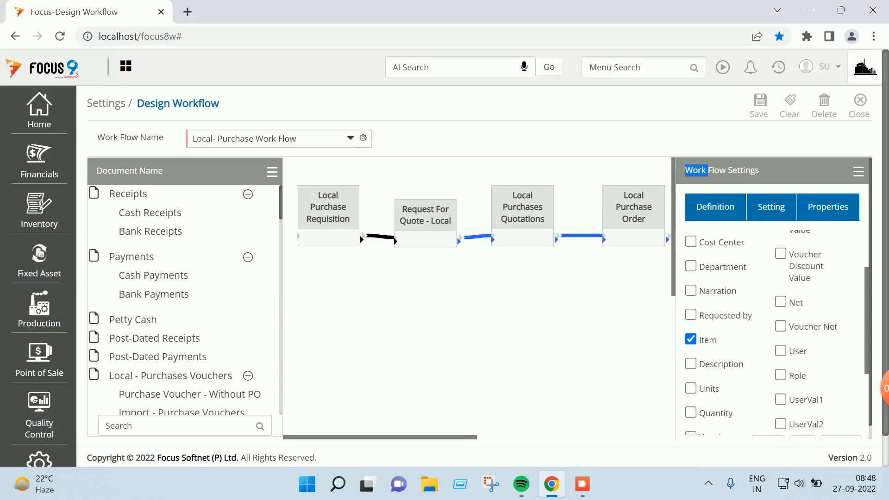
pyautogui.scroll(3, 777, 332)
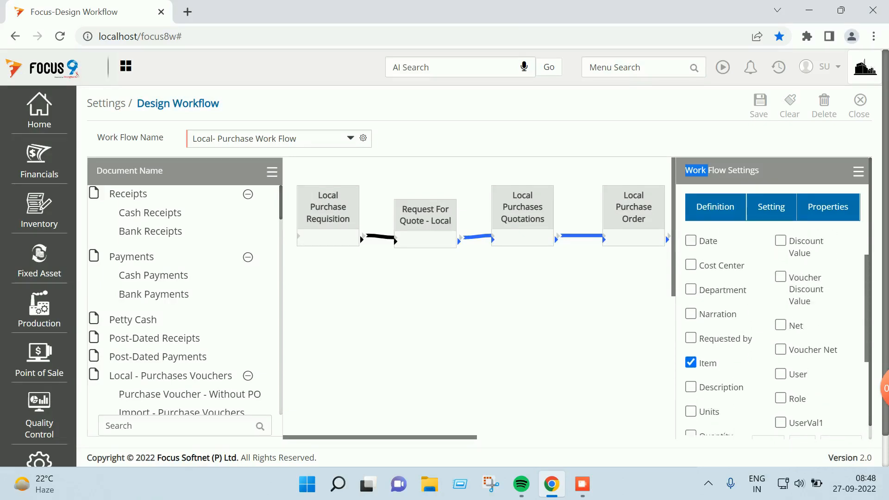
pyautogui.scroll(-3, 777, 332)
pyautogui.scroll(2, 777, 332)
pyautogui.scroll(3, 777, 332)
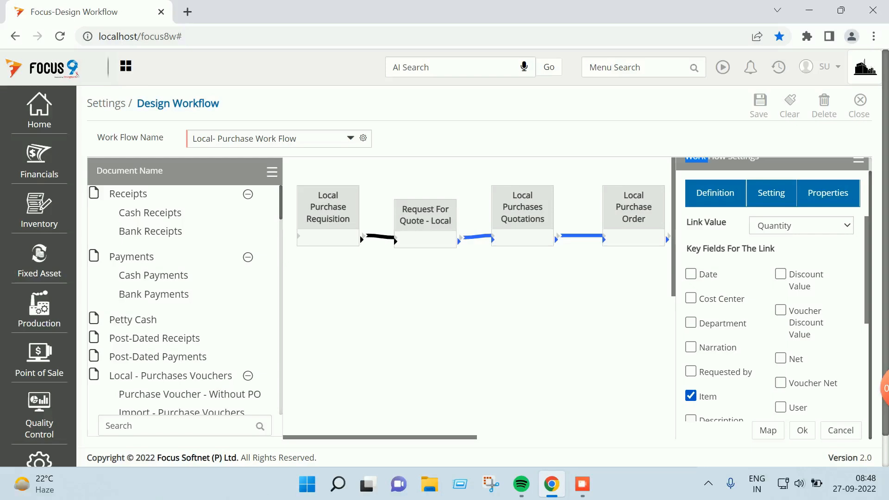
pyautogui.click(828, 193)
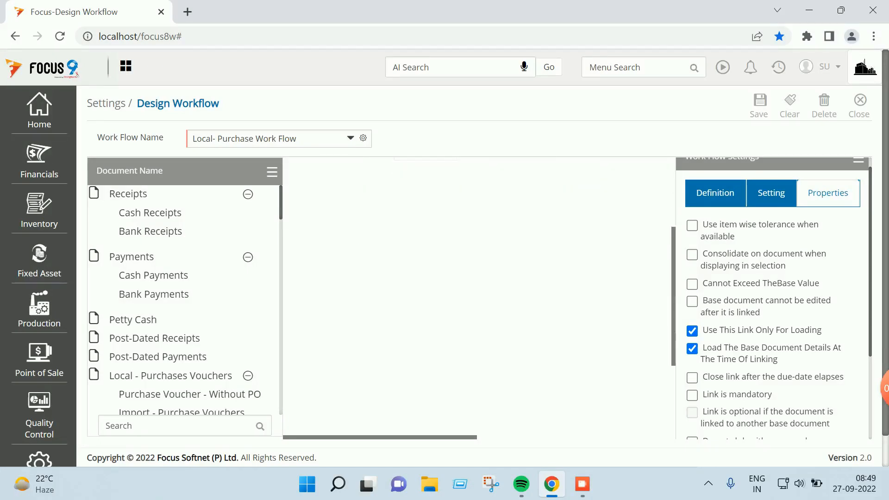
pyautogui.scroll(-3, 773, 296)
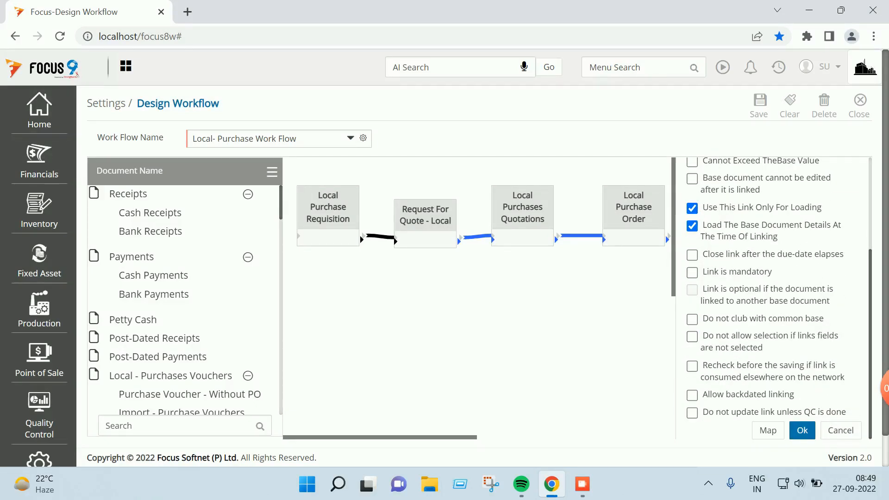
pyautogui.click(768, 430)
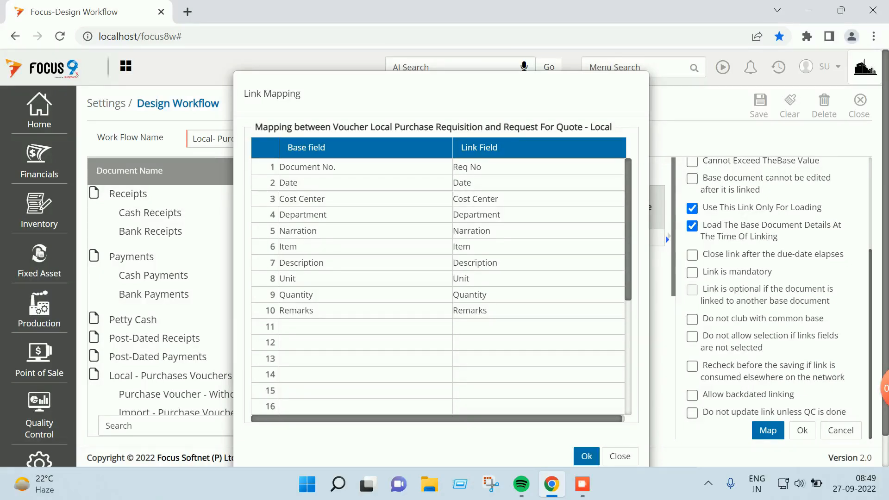
pyautogui.click(587, 456)
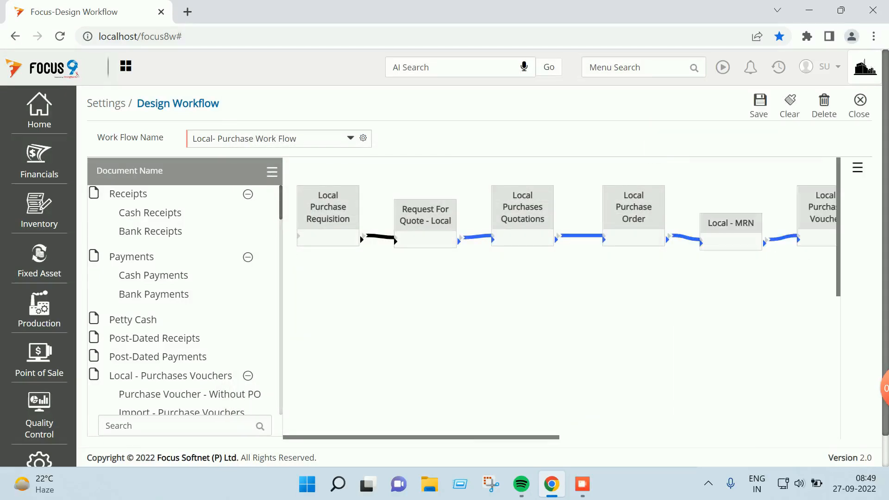
# Close Design Workflow and search the menu for 'local'
pyautogui.click(859, 101)
pyautogui.click(638, 67)
pyautogui.write('local')
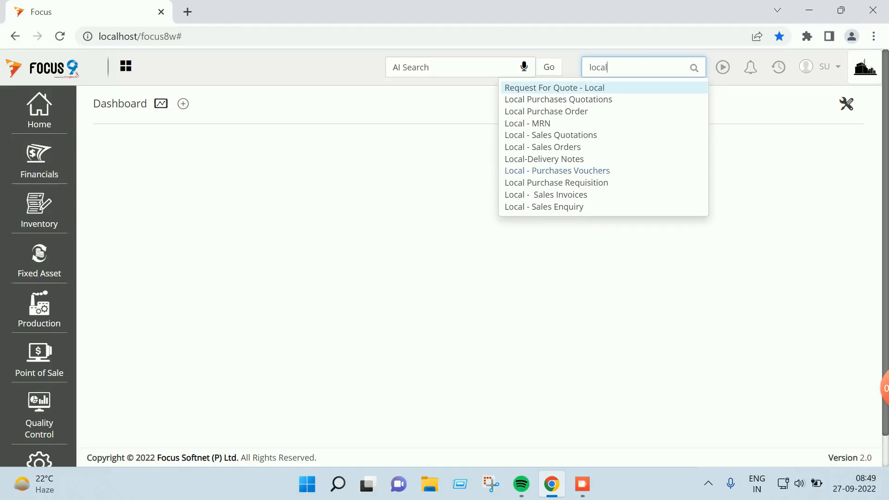
# Start a new Local Purchase Requisition for Cost Center-1 and Dept-1
pyautogui.click(556, 183)
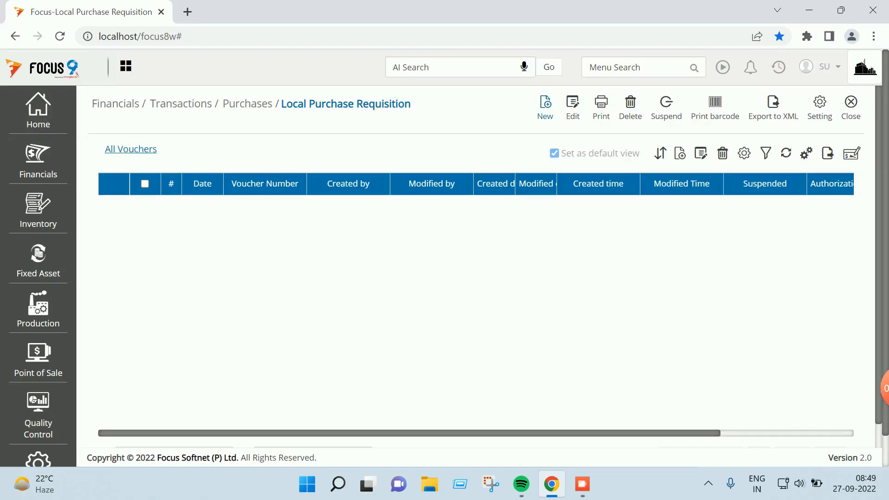
pyautogui.click(545, 109)
pyautogui.click(262, 211)
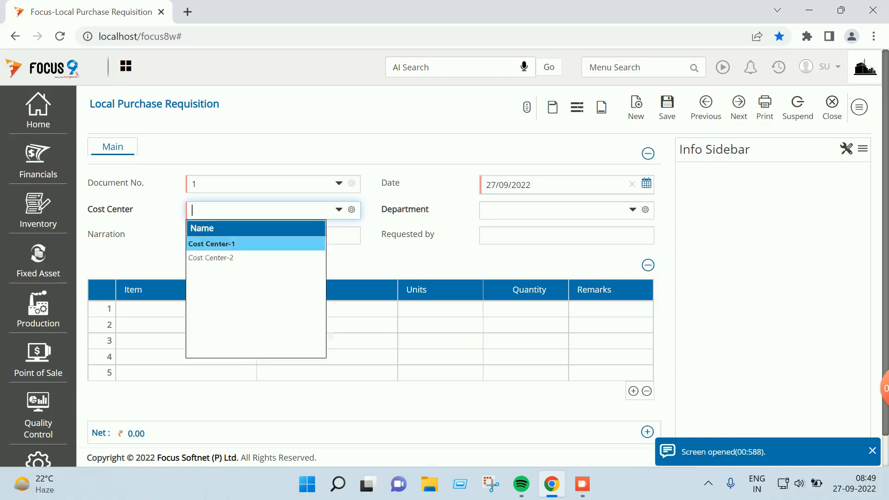
pyautogui.press('Return')
pyautogui.press('Return')
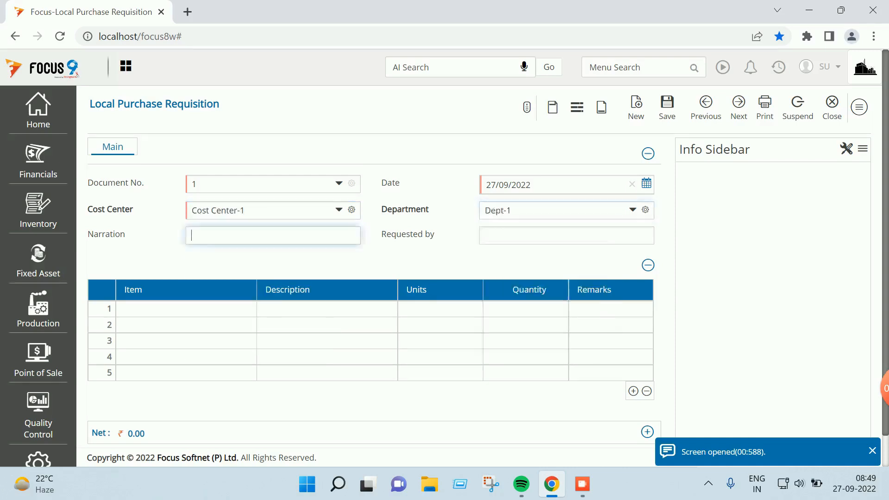
# Enter the requester, 10 Prod-A with remark 'delivery within one week', and save
pyautogui.press('Return')
pyautogui.write('chakri')
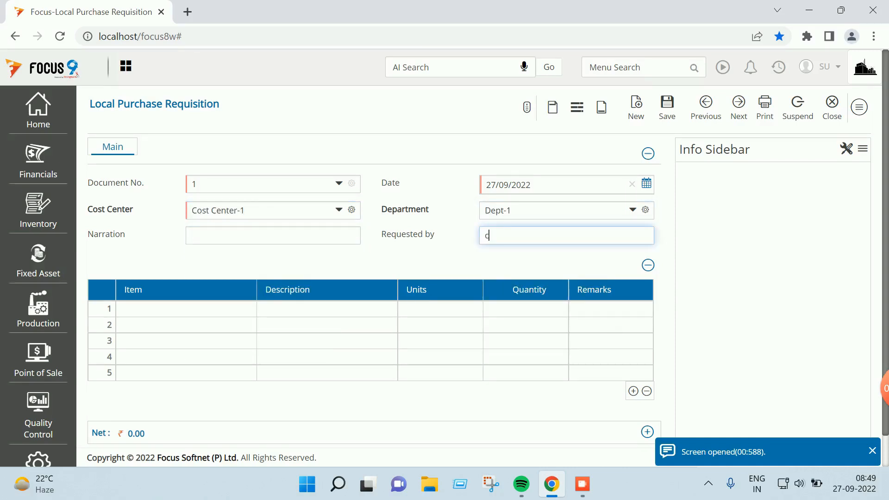
pyautogui.press('Return')
pyautogui.write('p')
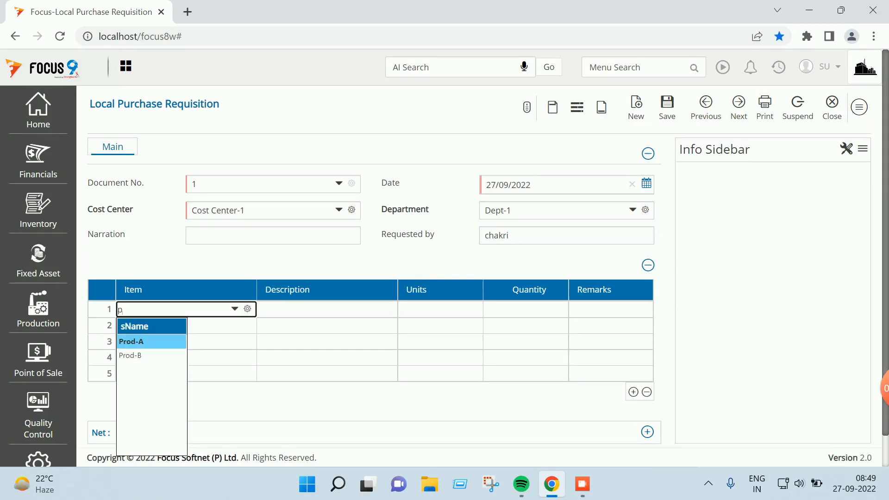
pyautogui.press('Return')
pyautogui.press('Return')
pyautogui.write('10')
pyautogui.press('Return')
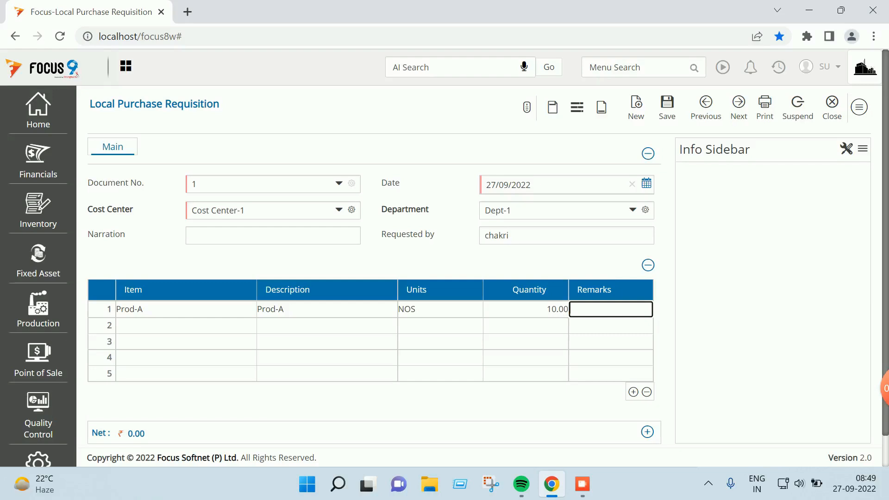
pyautogui.write('delivery within one week')
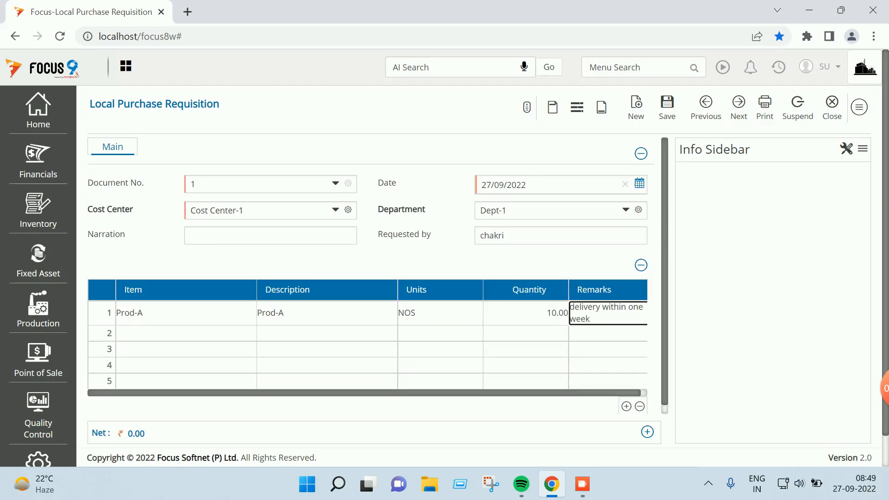
pyautogui.click(667, 107)
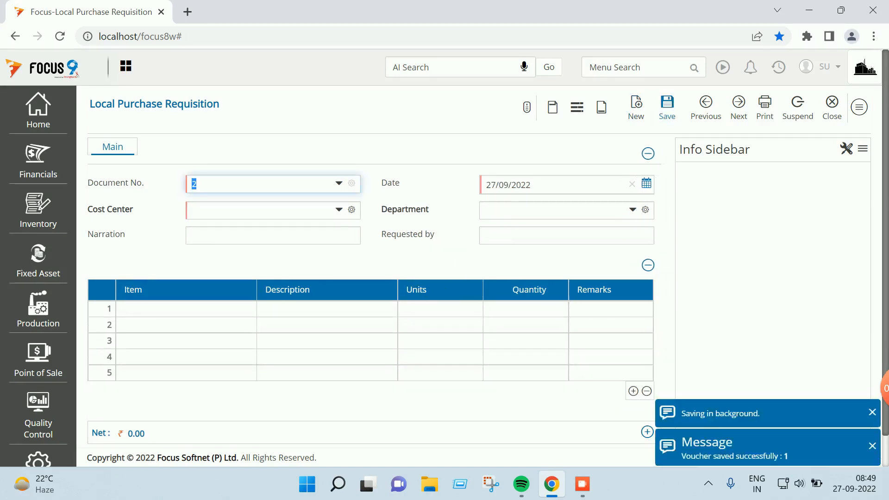
pyautogui.click(829, 107)
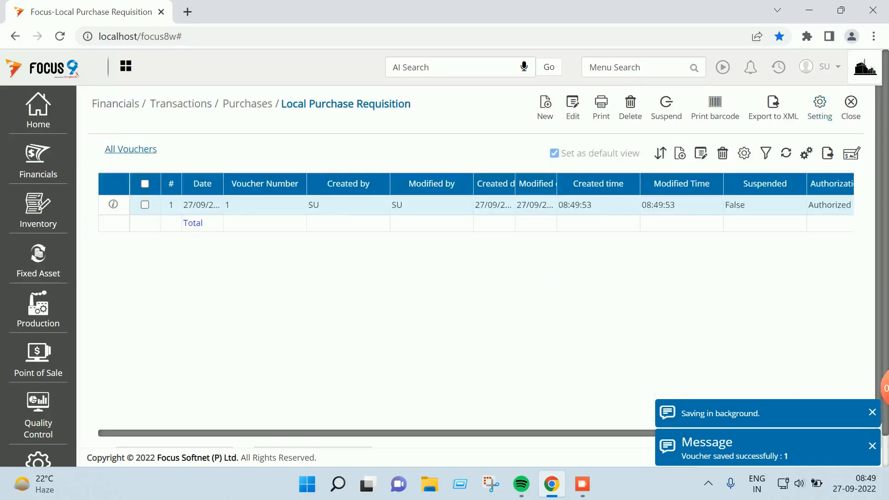
# Close the requisition list and open Request For Quote - Local via menu search
pyautogui.click(850, 105)
pyautogui.click(637, 67)
pyautogui.write('lo')
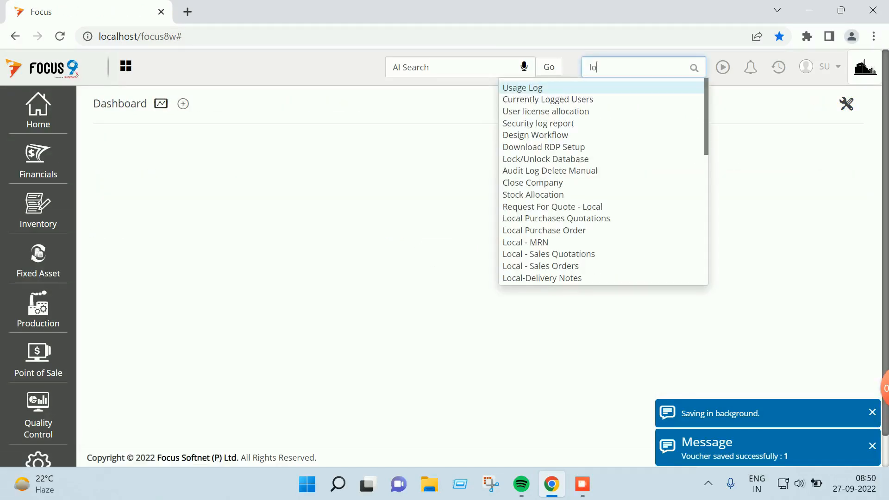
pyautogui.write('cal')
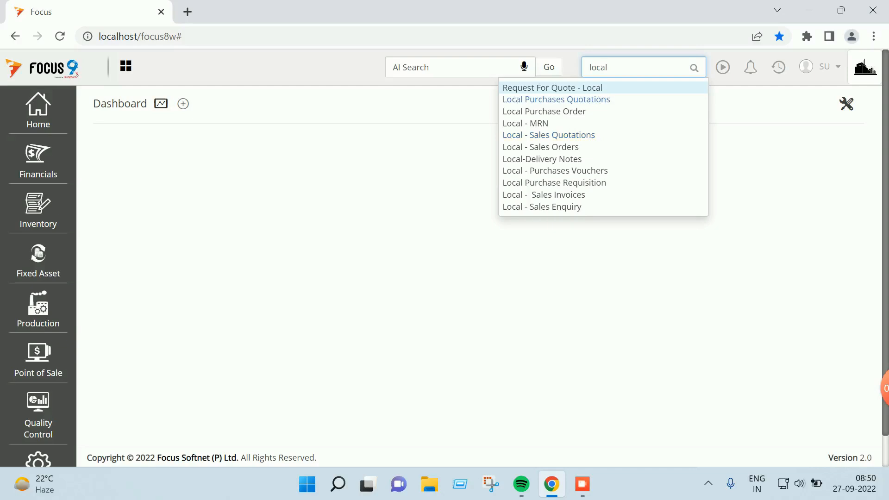
pyautogui.press('Return')
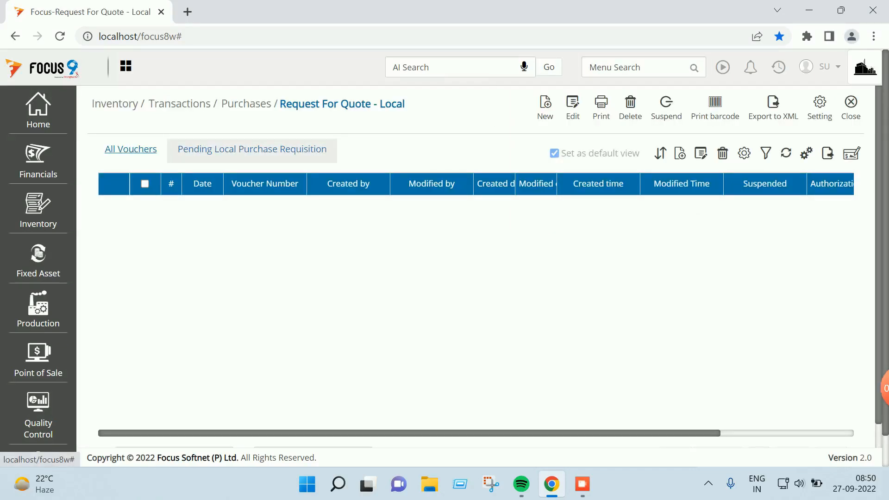
# Save a quote request to Vendor A - Local Supplier from requisition NDT51:1, then list pending requisitions
pyautogui.click(252, 149)
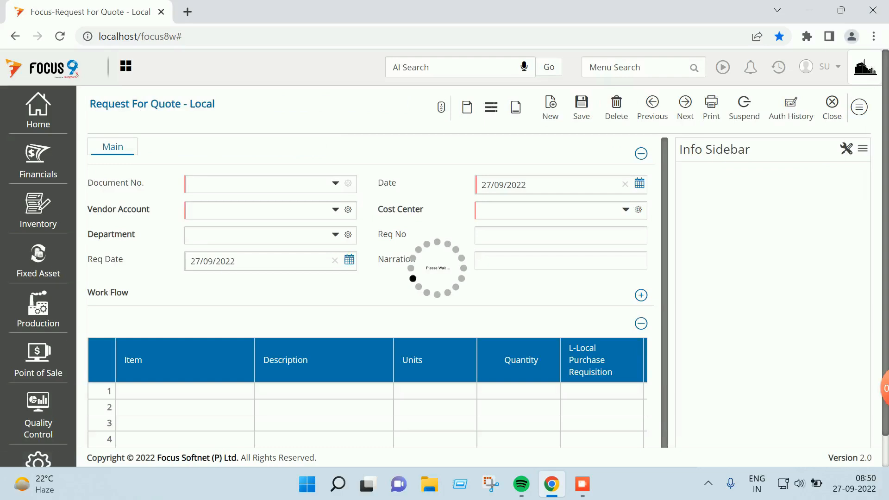
pyautogui.press('Tab')
pyautogui.write('ve')
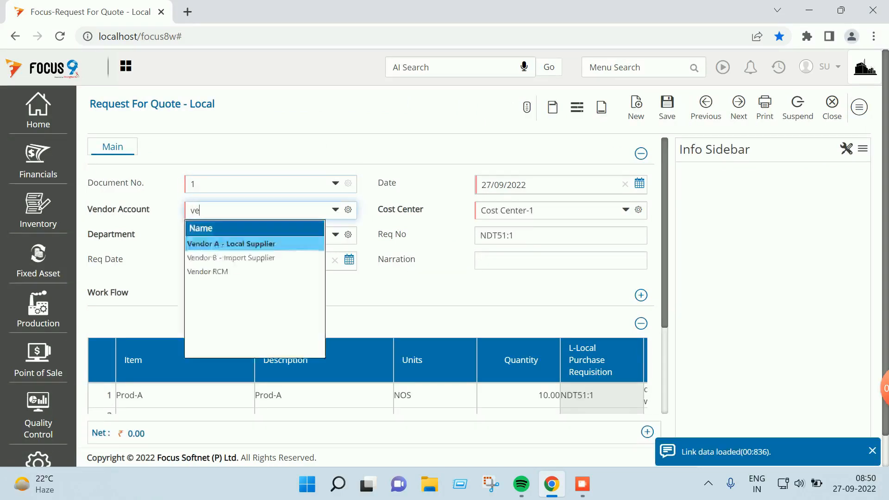
pyautogui.press('Return')
pyautogui.press('Tab')
pyautogui.press('Tab')
pyautogui.press('Tab')
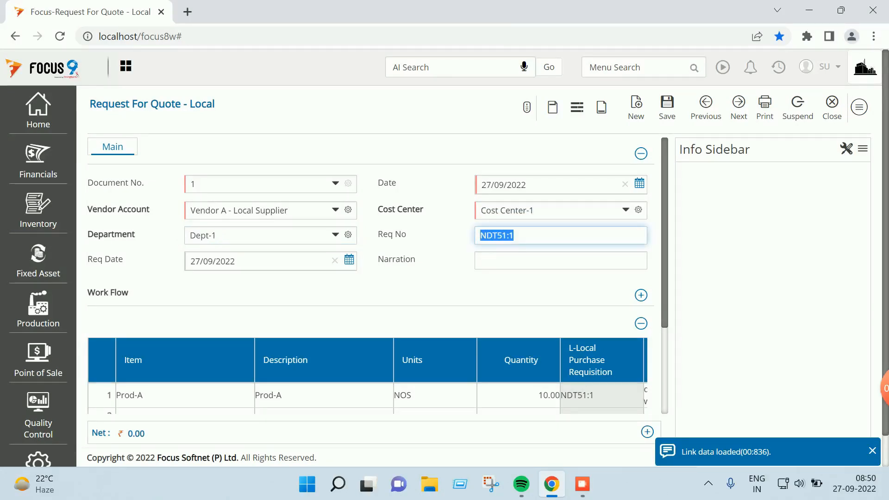
pyautogui.scroll(-1, 370, 275)
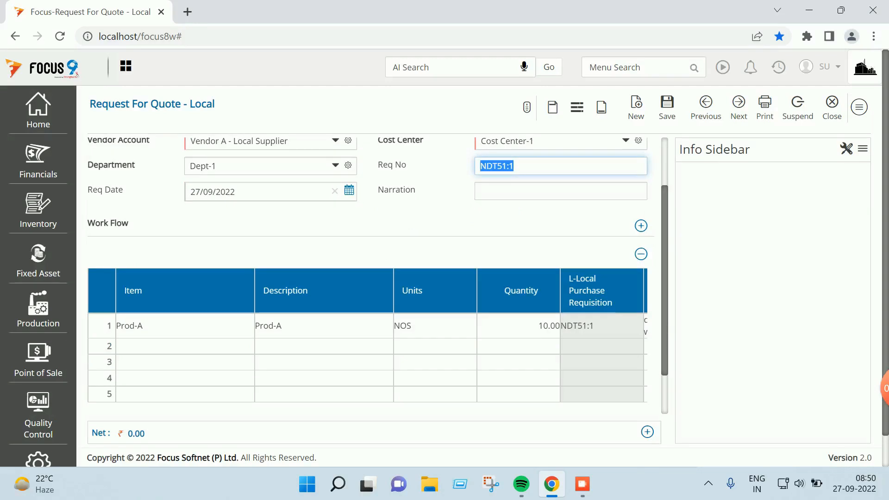
pyautogui.scroll(1, 371, 275)
pyautogui.click(668, 108)
pyautogui.press('Tab')
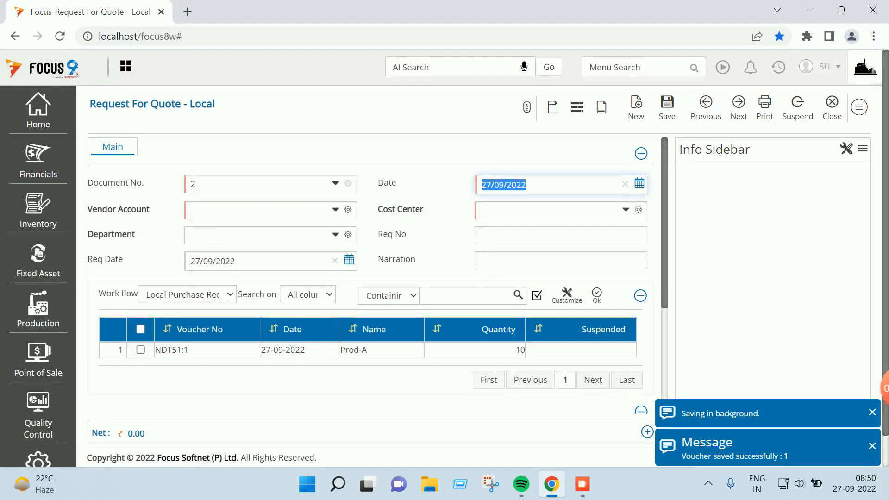
pyautogui.click(640, 295)
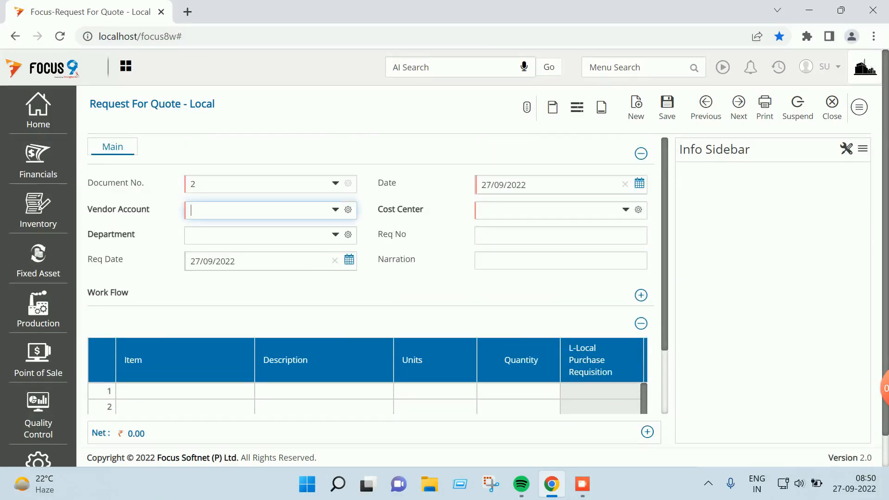
# Link NDT51:1, set vendor Vendor B - Import Supplier, save, and close to the Dashboard
pyautogui.click(140, 349)
pyautogui.click(597, 295)
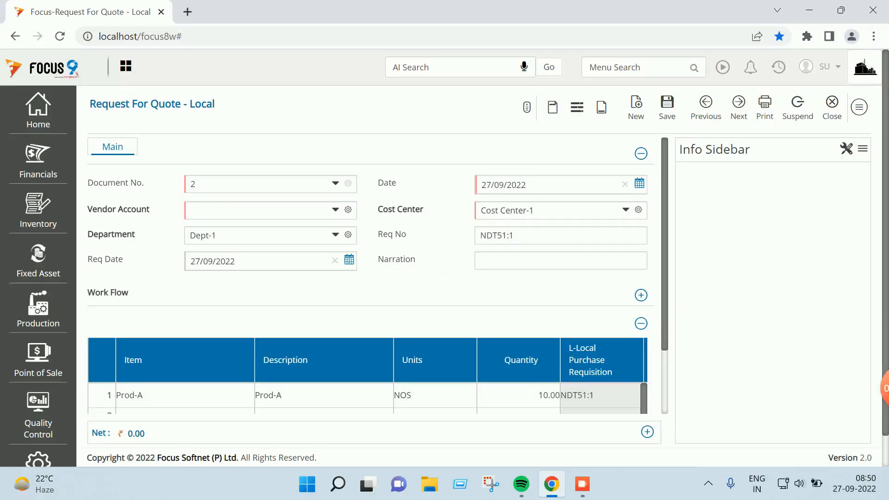
pyautogui.click(259, 210)
pyautogui.write('ve')
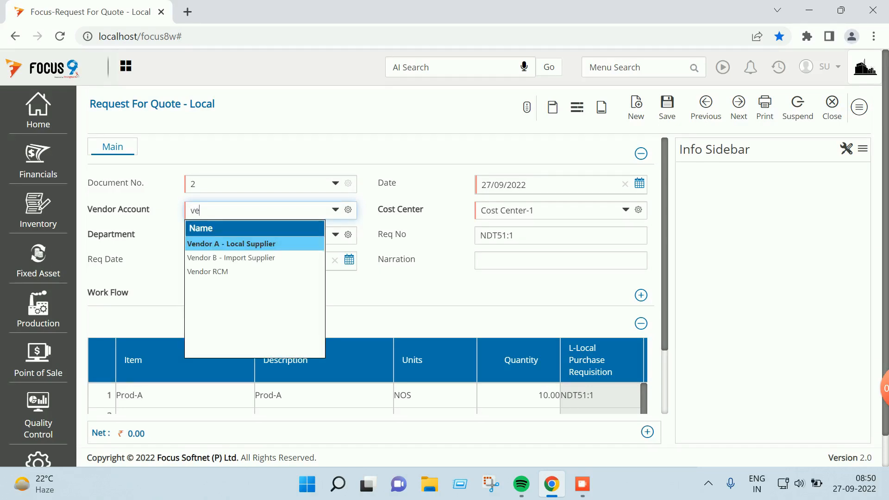
pyautogui.press('Down')
pyautogui.press('Tab')
pyautogui.press('Tab')
pyautogui.press('Tab')
pyautogui.press('Tab')
pyautogui.press('Tab')
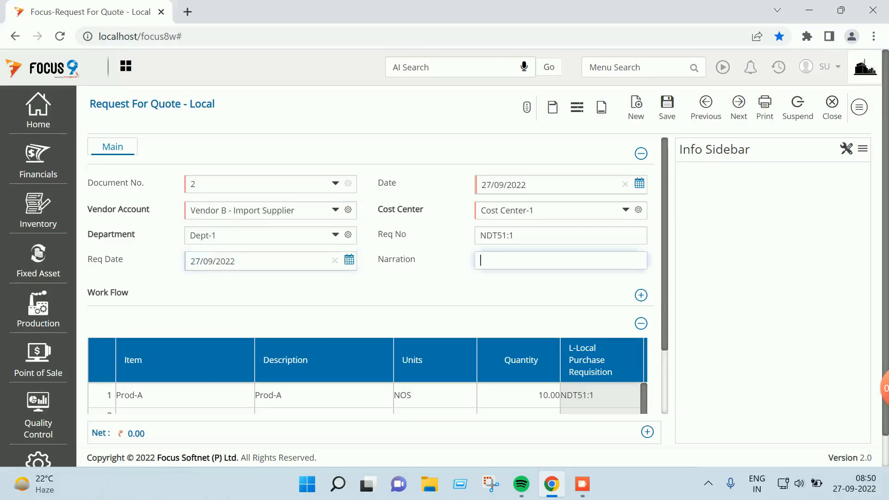
pyautogui.click(667, 108)
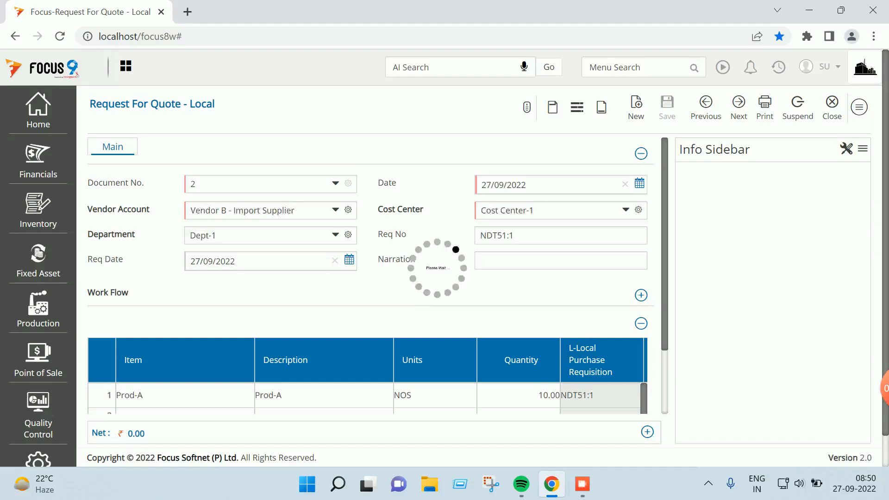
pyautogui.click(827, 107)
pyautogui.click(851, 108)
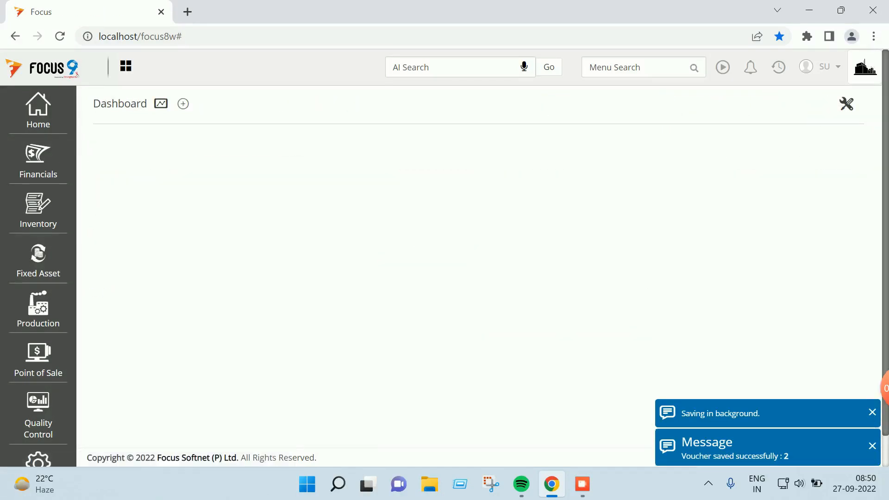
pyautogui.click(637, 68)
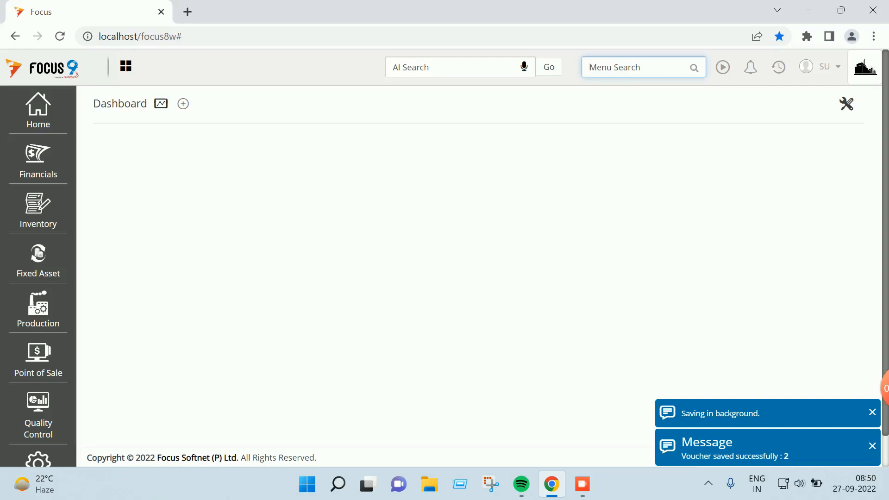
pyautogui.write('local')
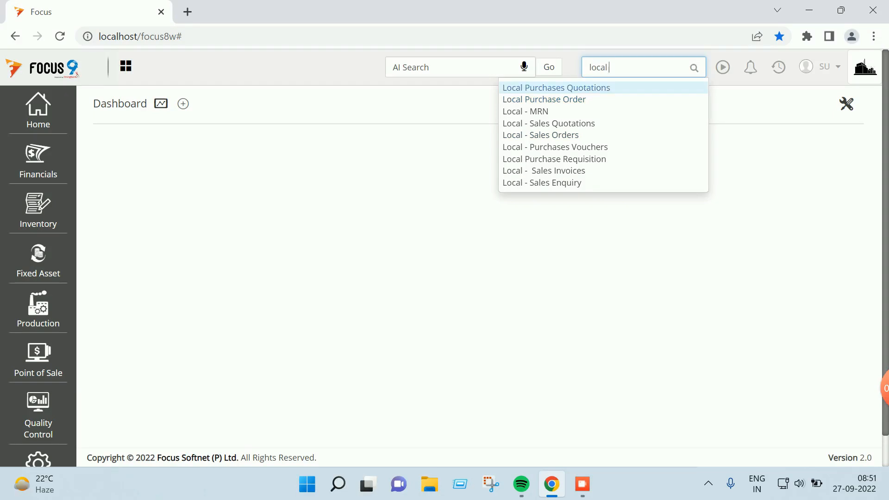
pyautogui.press('Return')
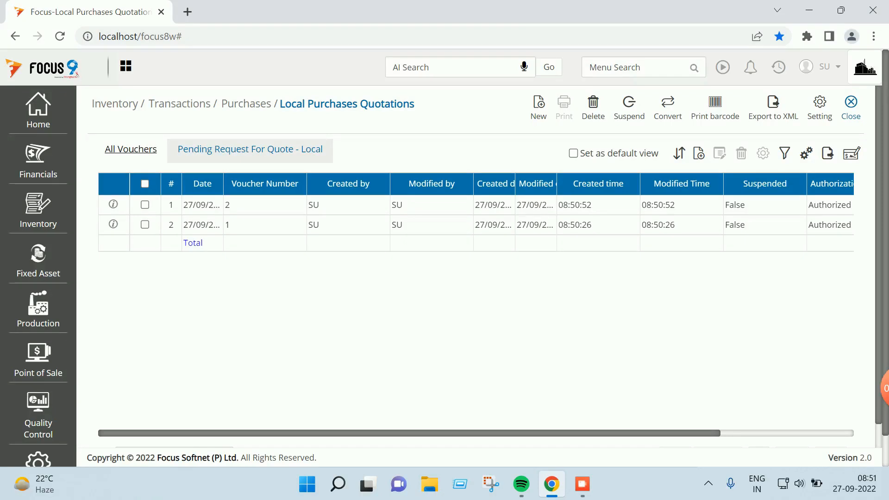
pyautogui.click(851, 107)
pyautogui.click(641, 68)
pyautogui.write('purchase r')
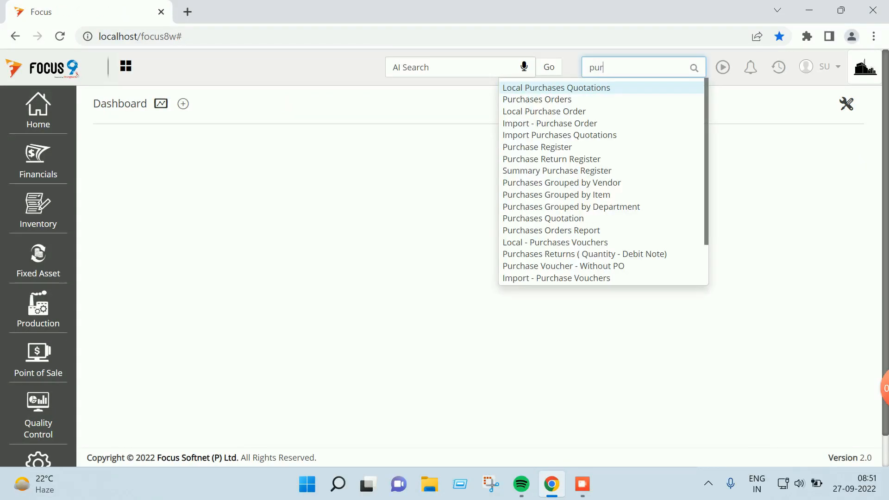
# Close links for all rows of Local Purchase Requisition voucher 1, then return to the Dashboard
pyautogui.press('Down')
pyautogui.press('Down')
pyautogui.press('Down')
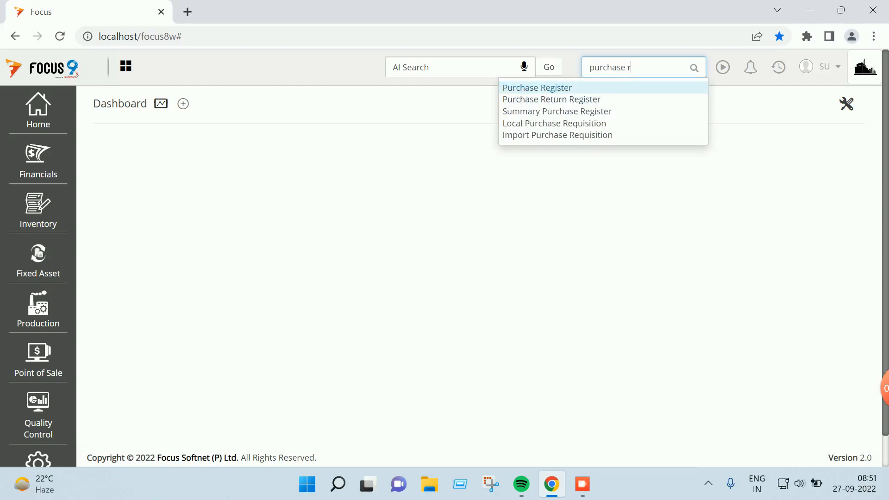
pyautogui.press('Return')
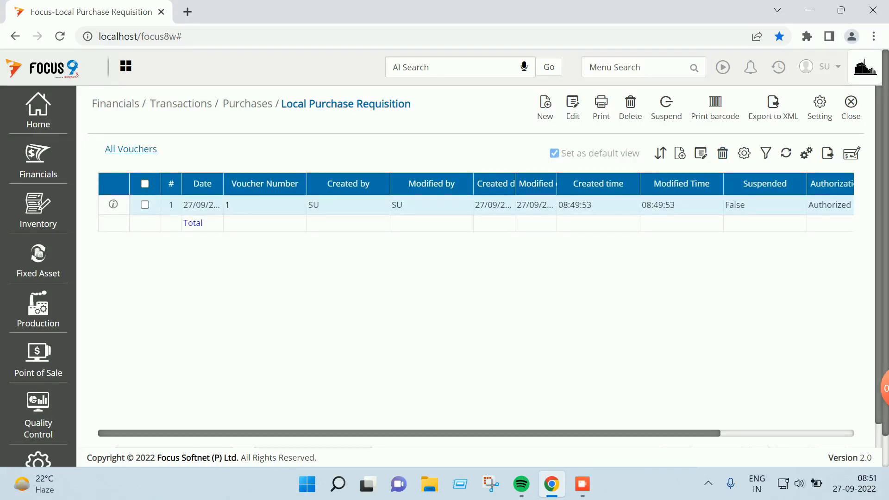
pyautogui.doubleClick(348, 205)
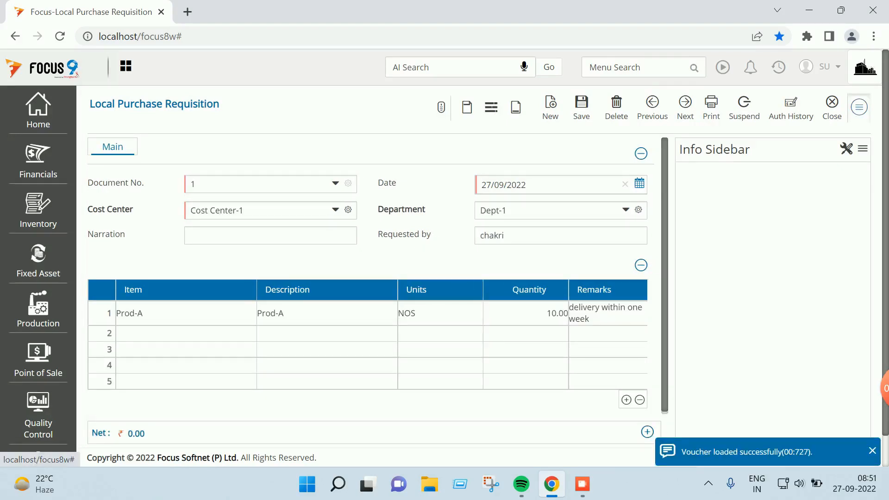
pyautogui.click(858, 107)
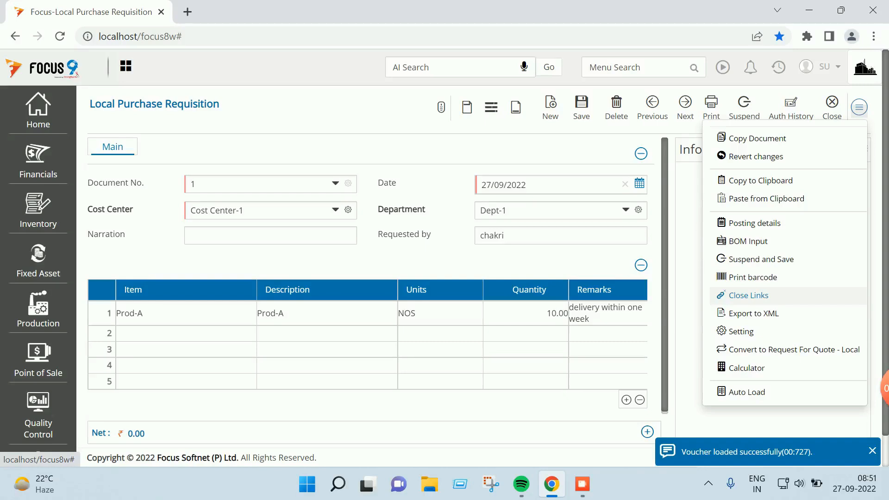
pyautogui.click(749, 295)
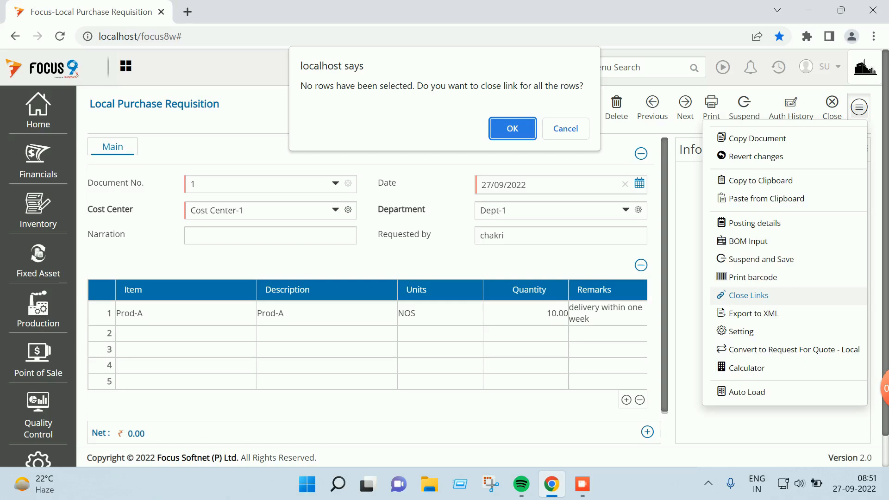
pyautogui.press('Return')
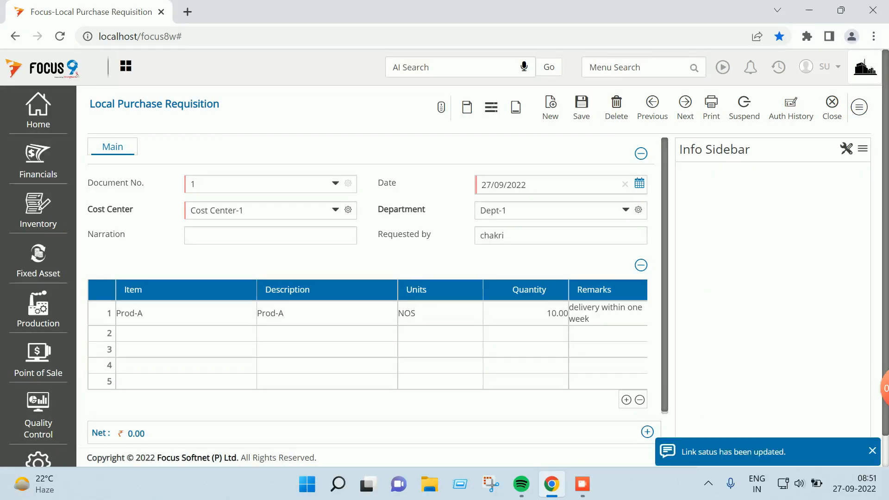
pyautogui.click(851, 102)
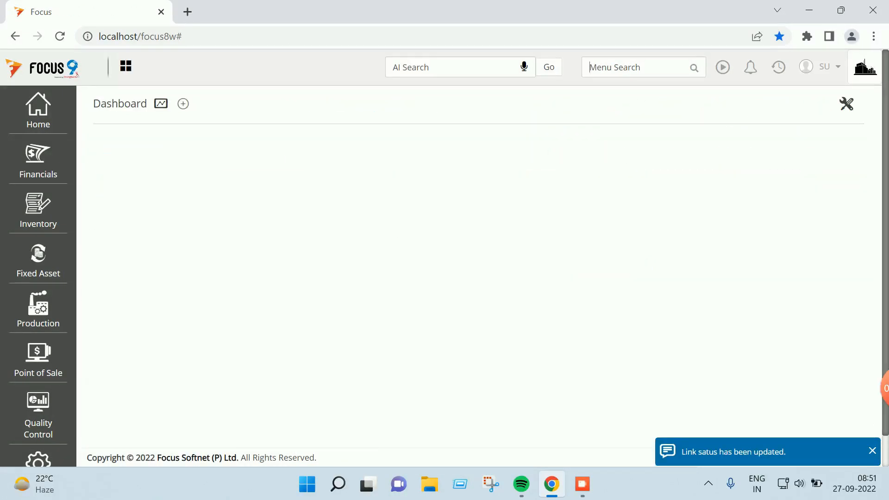
pyautogui.write('requ')
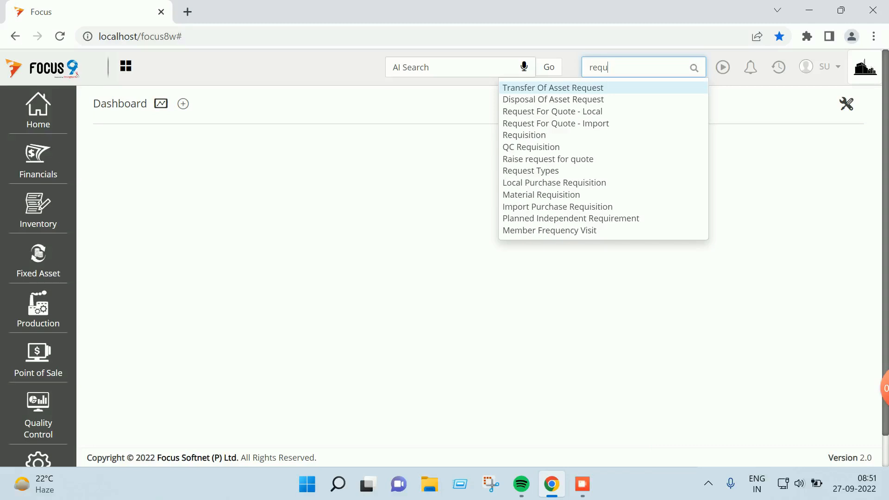
pyautogui.click(573, 112)
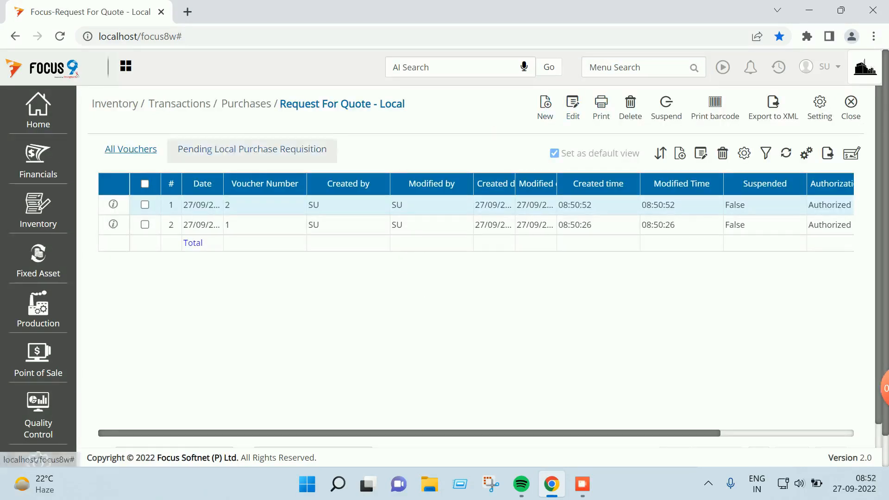
pyautogui.click(252, 150)
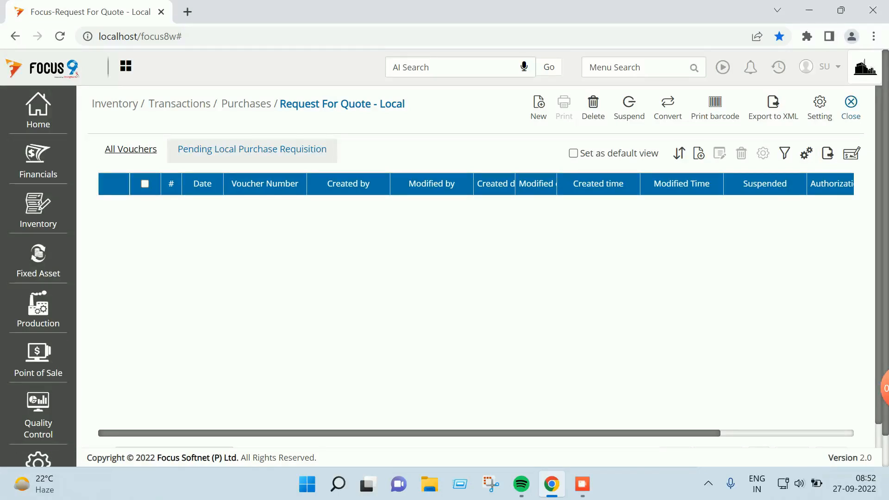
pyautogui.click(851, 108)
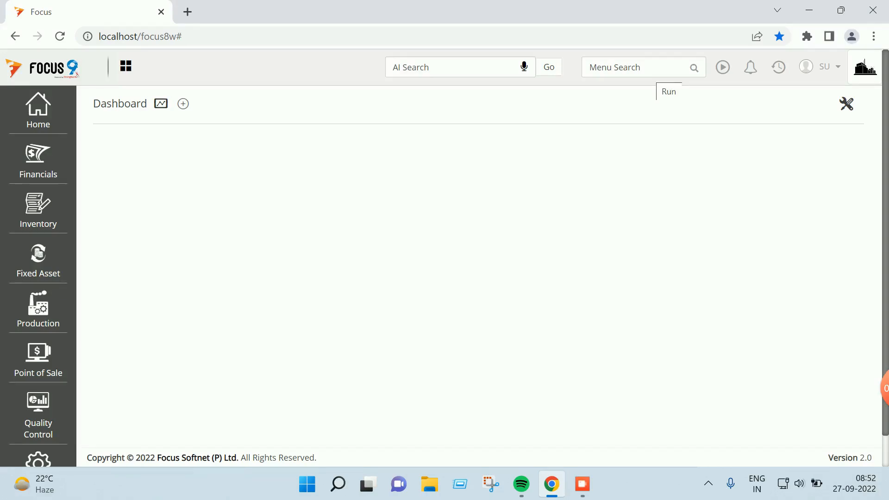
pyautogui.click(652, 68)
# Start a new Local Purchases Quotation from ReqQuo:1 and enter rate 150 for Prod-A
pyautogui.write('local')
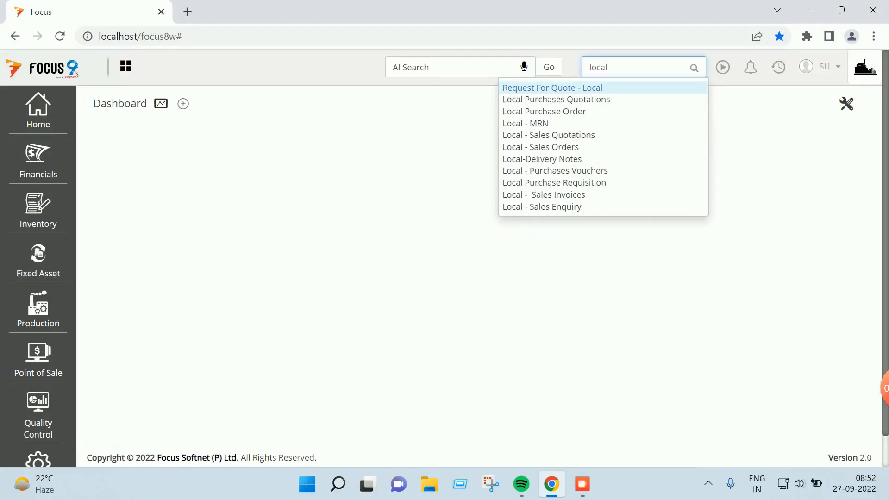
pyautogui.press('Down')
pyautogui.press('Return')
pyautogui.click(545, 108)
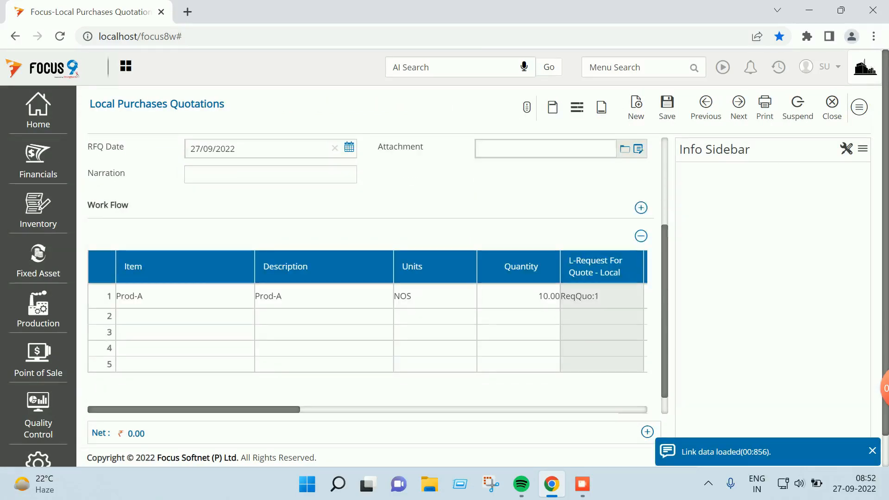
pyautogui.hscroll(5, 367, 327)
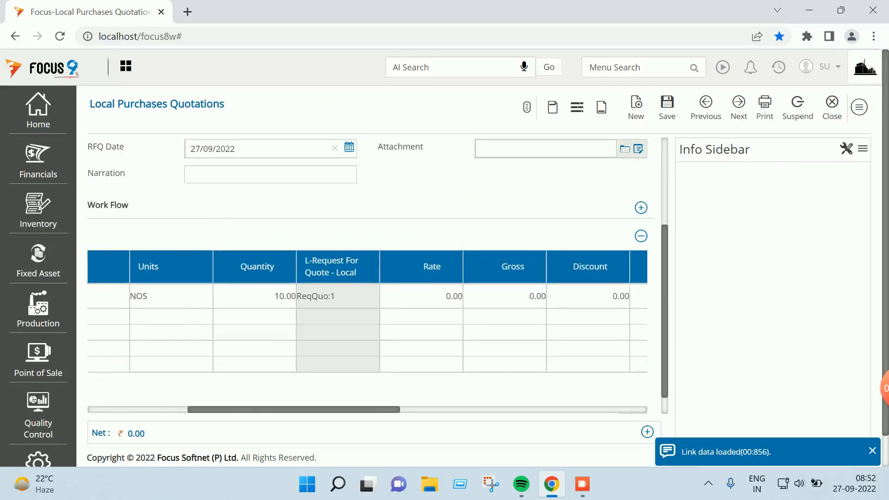
pyautogui.click(421, 296)
pyautogui.write('150')
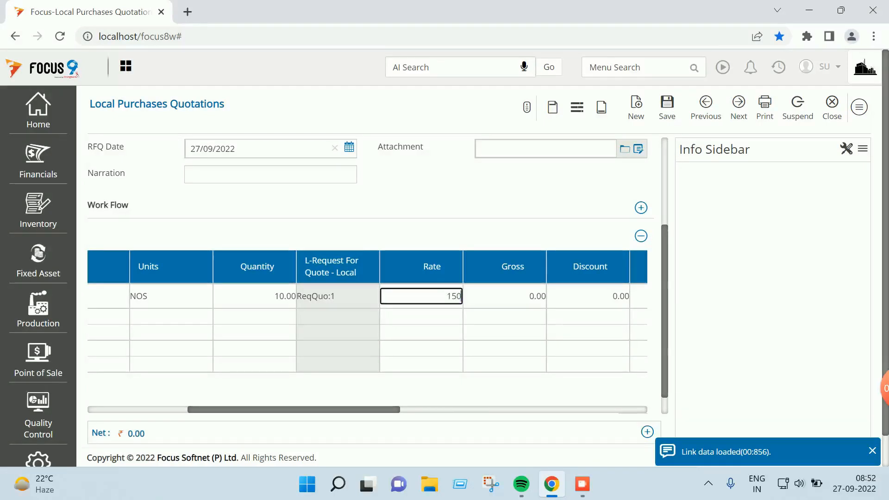
pyautogui.press('Tab')
# Save quotation 1, then set Vendor B's Prod-A rate to 145 on ReqQuo:2 and save it
pyautogui.hotkey('ctrl', 's')
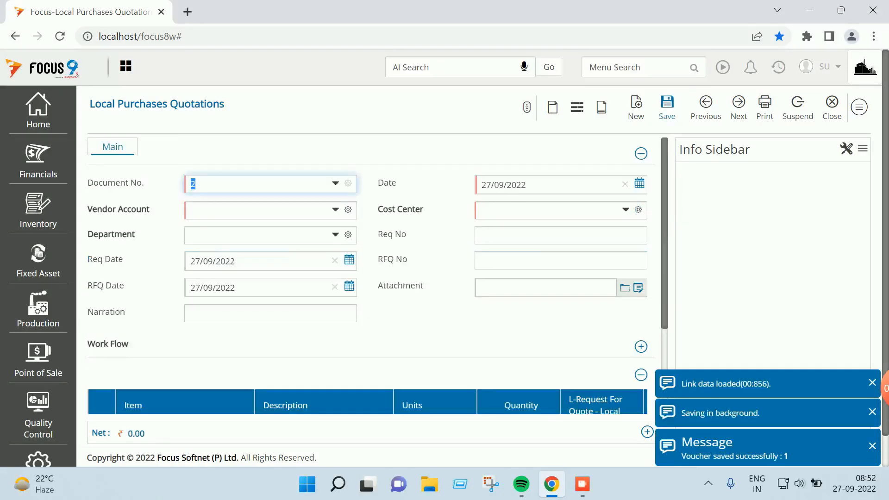
pyautogui.click(830, 107)
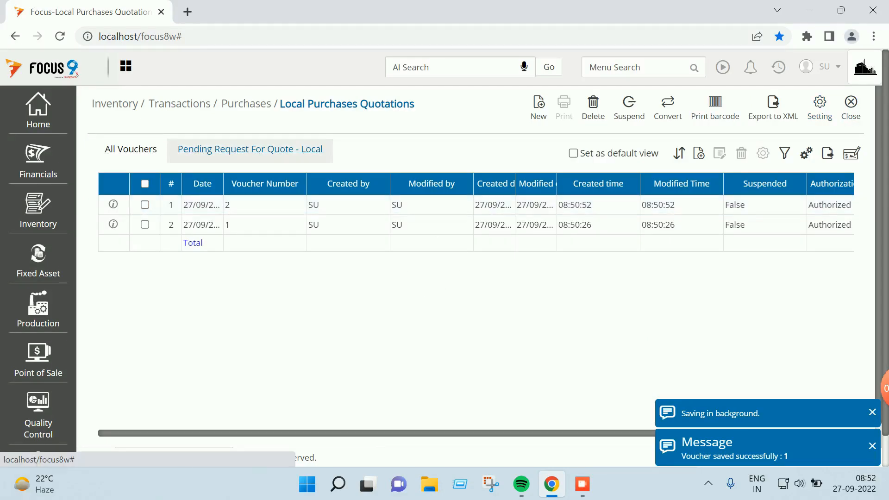
pyautogui.doubleClick(252, 204)
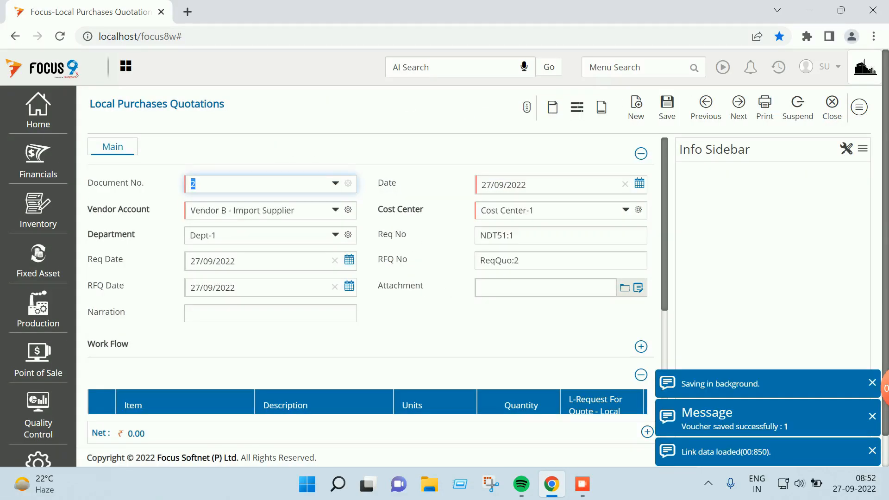
pyautogui.scroll(-4, 370, 278)
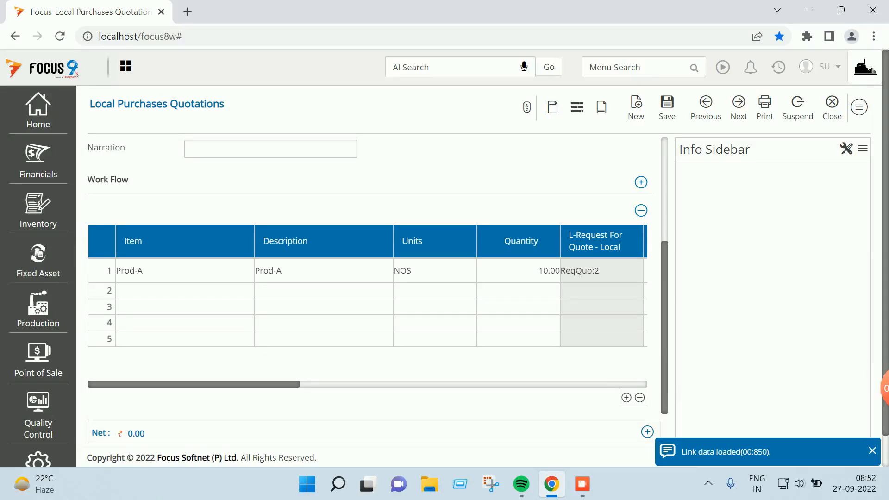
pyautogui.hscroll(9, 367, 296)
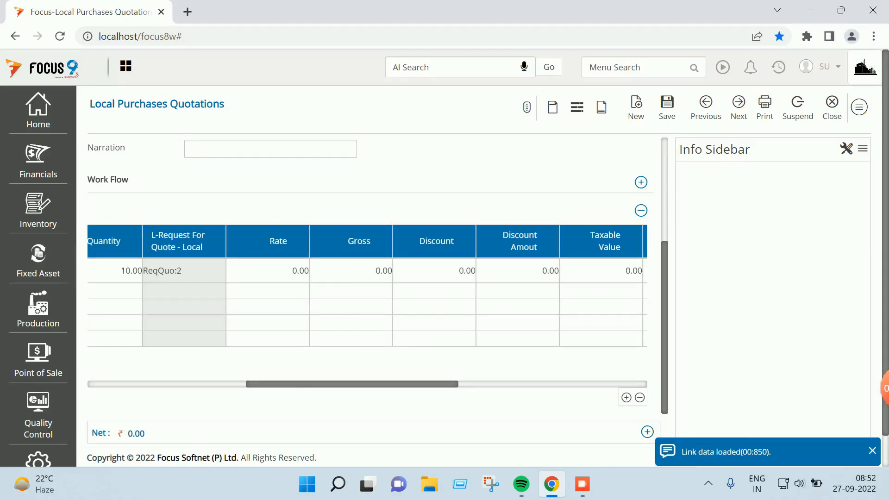
pyautogui.click(267, 271)
pyautogui.write('145')
pyautogui.press('Tab')
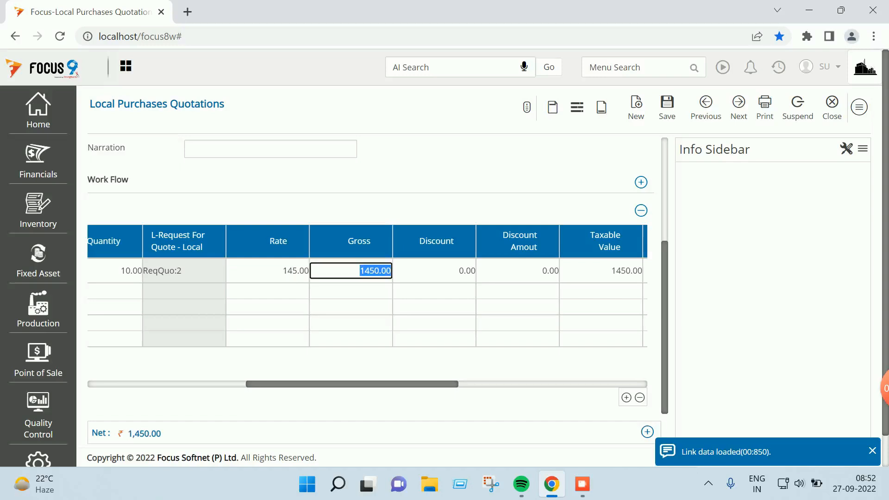
pyautogui.click(667, 107)
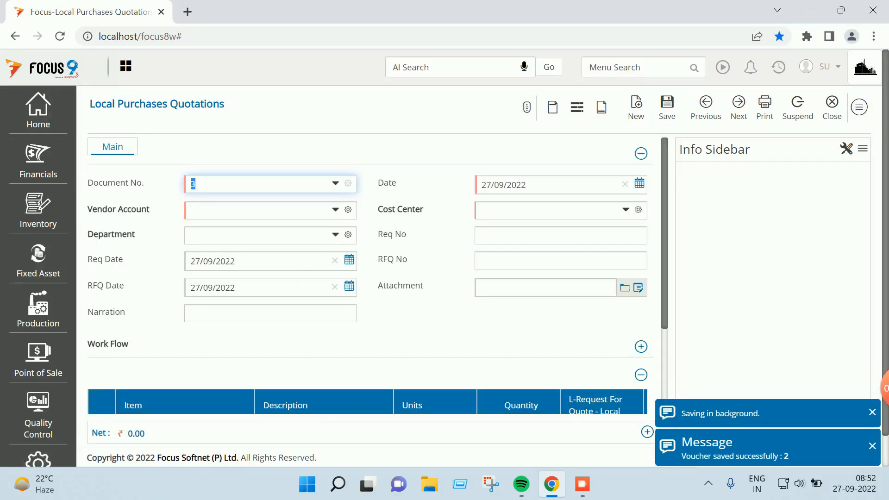
pyautogui.click(852, 105)
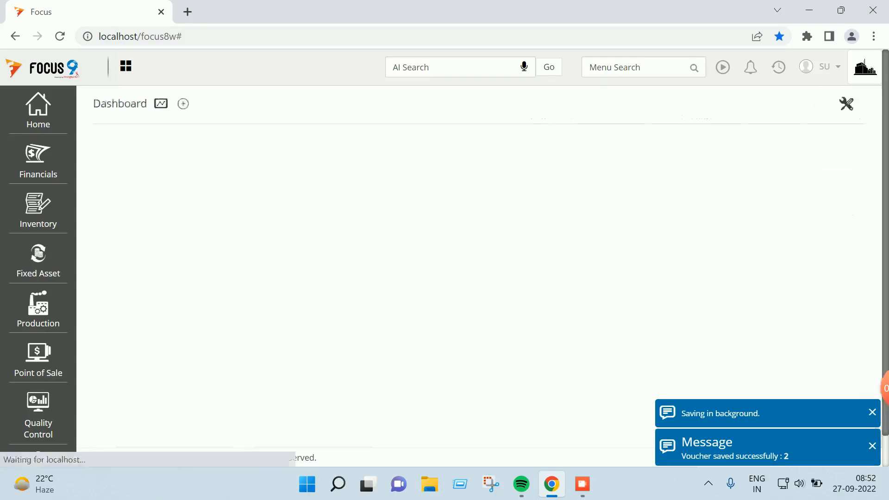
# Run Quotation Analysis for request NDT51:1 and Cost Center-1, with Quotation selection behaviour
pyautogui.write('quota')
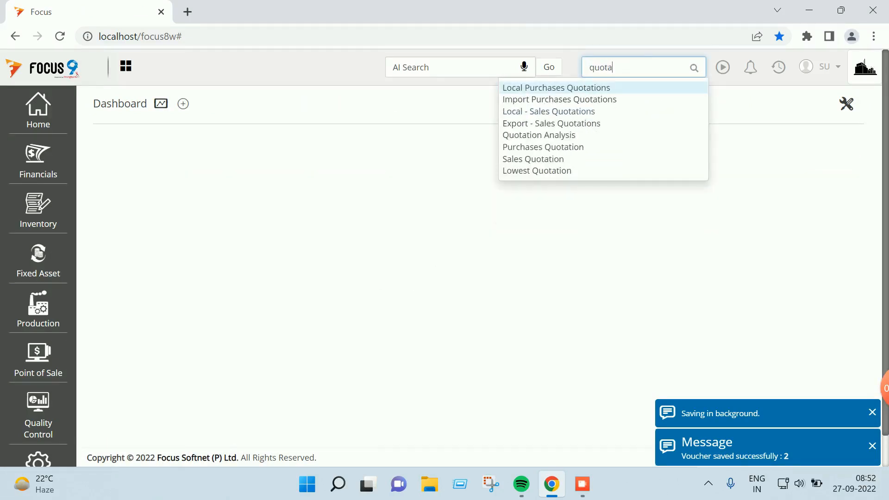
pyautogui.click(547, 135)
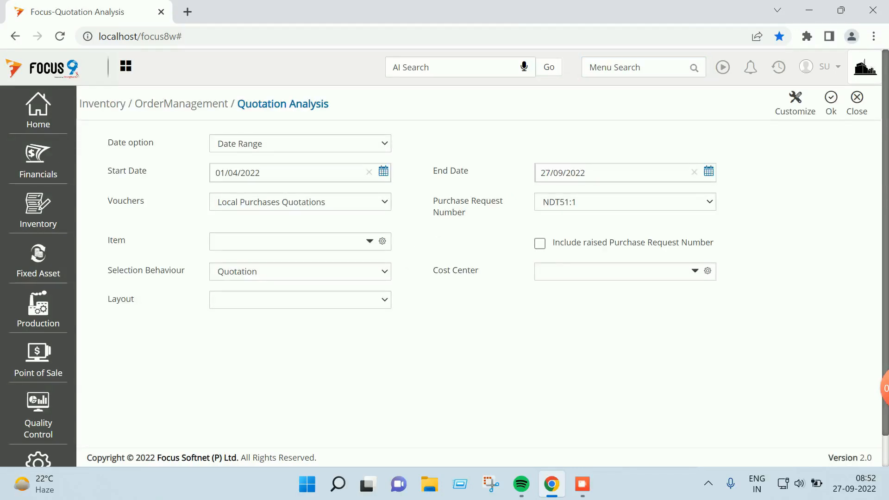
pyautogui.click(626, 201)
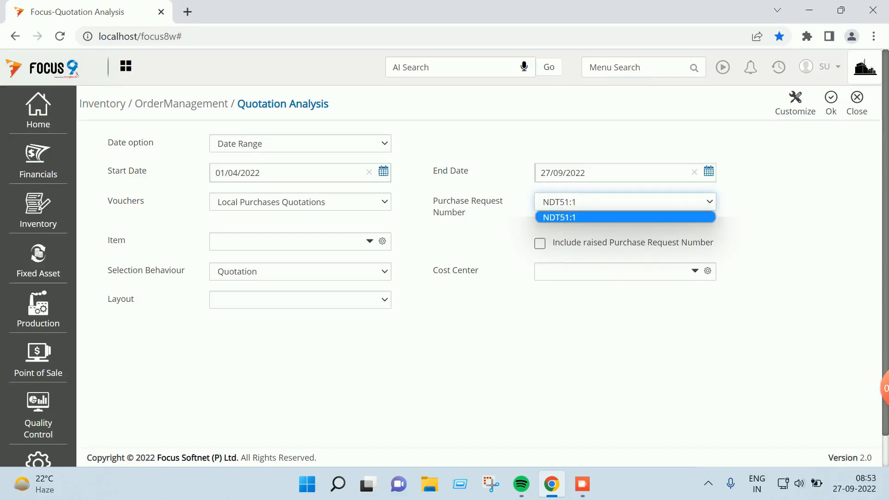
pyautogui.click(625, 217)
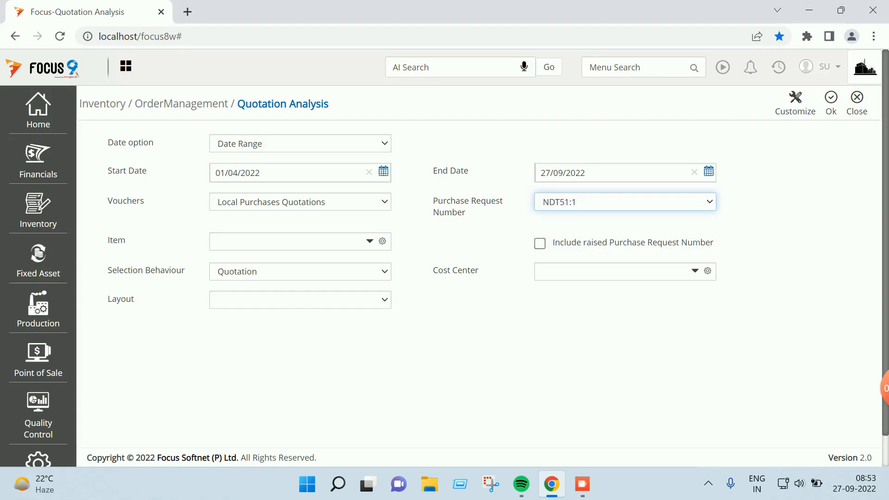
pyautogui.click(695, 271)
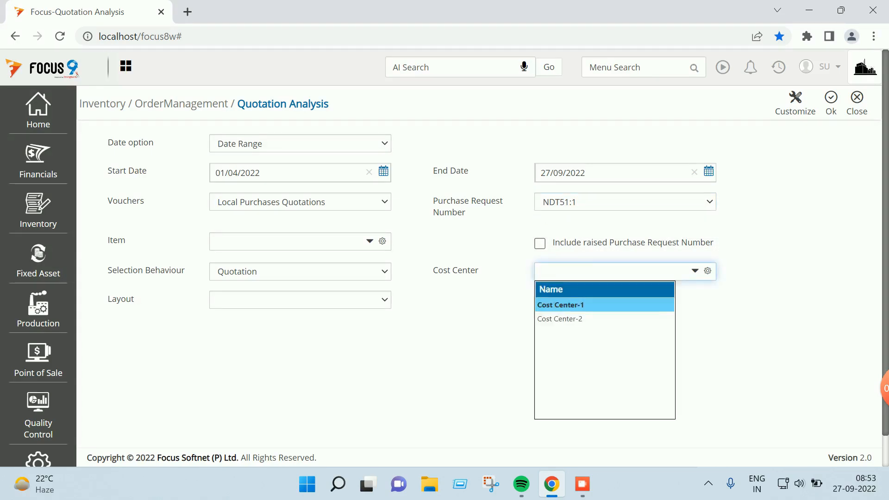
pyautogui.press('Return')
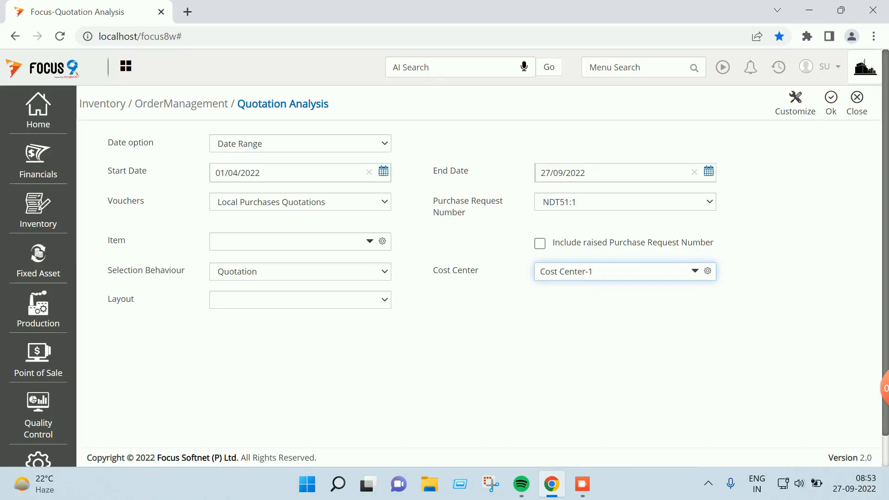
pyautogui.click(300, 271)
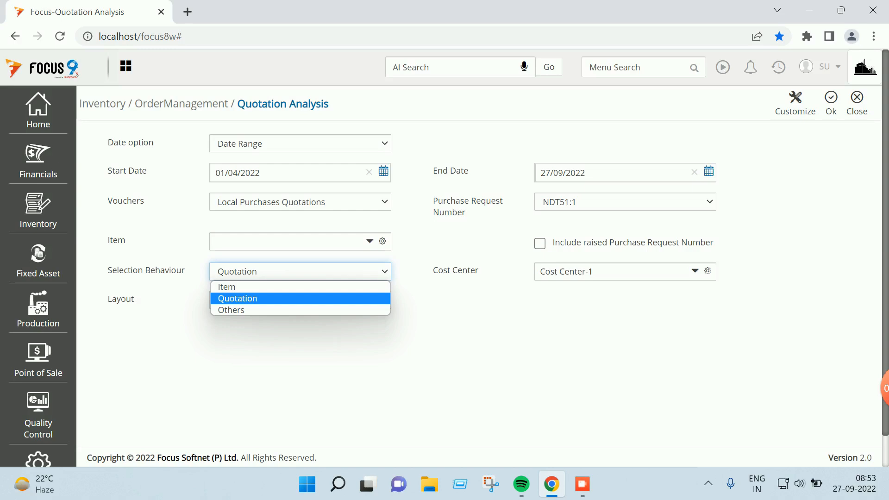
pyautogui.press('Up')
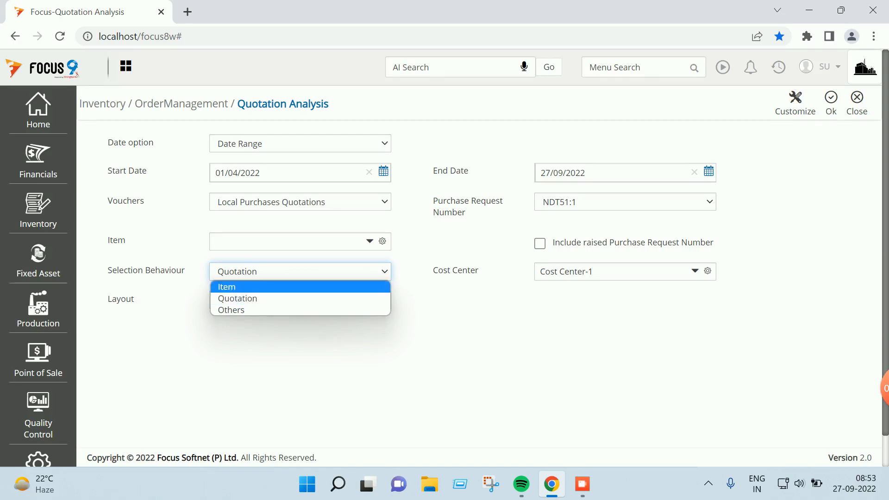
pyautogui.press('Down')
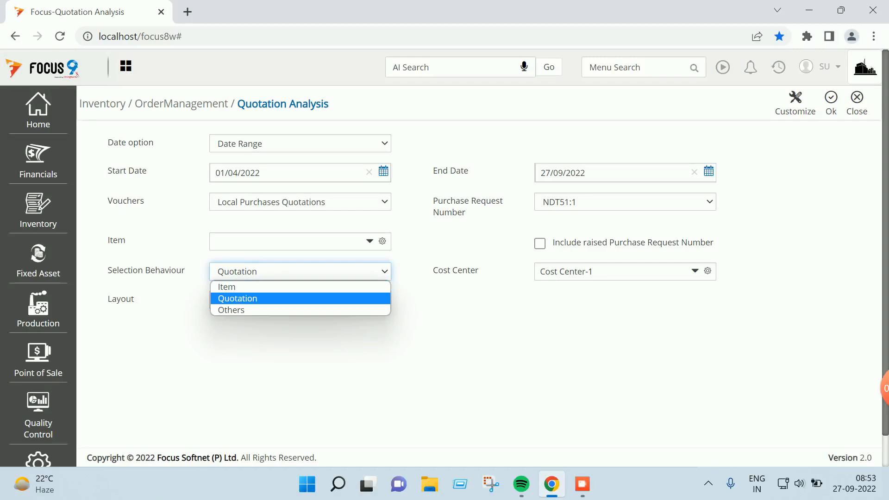
pyautogui.press('Return')
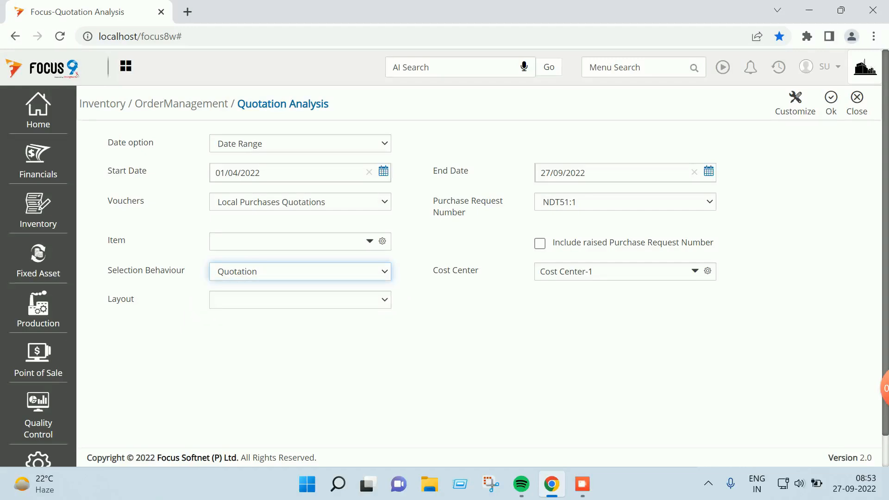
pyautogui.click(831, 103)
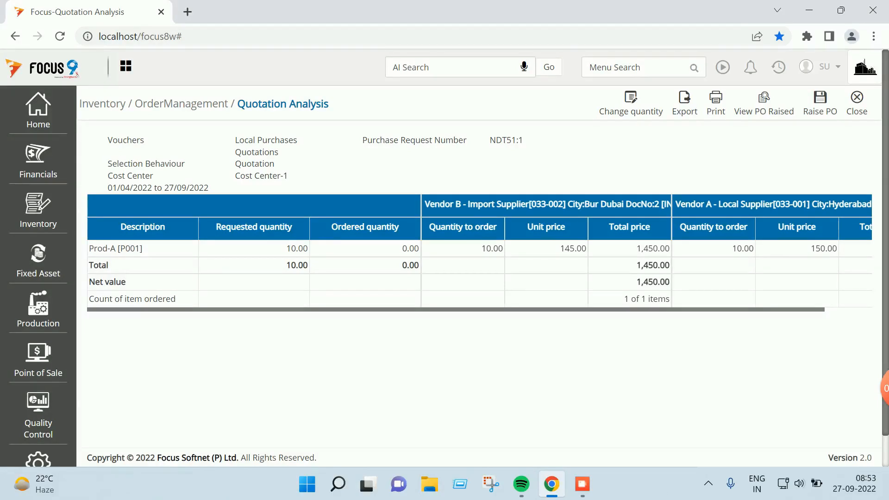
# Compare Vendor B's 145 against Vendor A's 150.00, then select Vendor A's quotation to raise a PO
pyautogui.hscroll(1, 646, 251)
pyautogui.hscroll(-1, 647, 251)
pyautogui.hscroll(2, 480, 250)
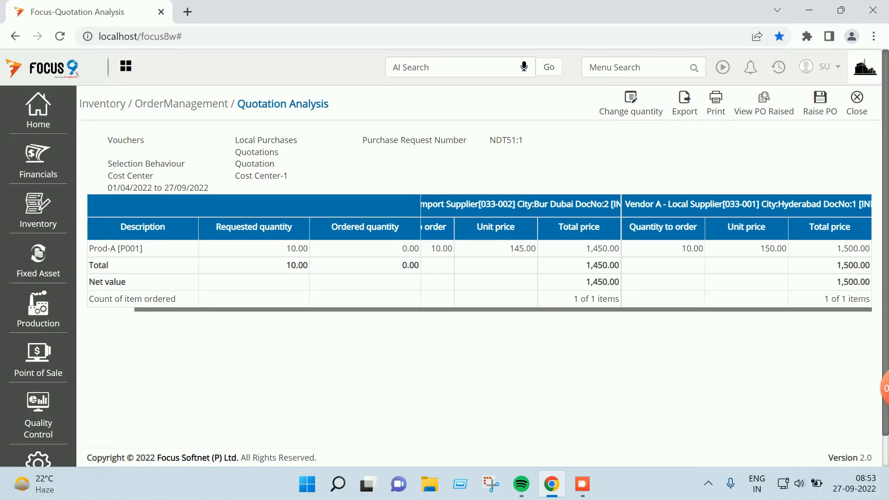
pyautogui.hscroll(-2, 479, 250)
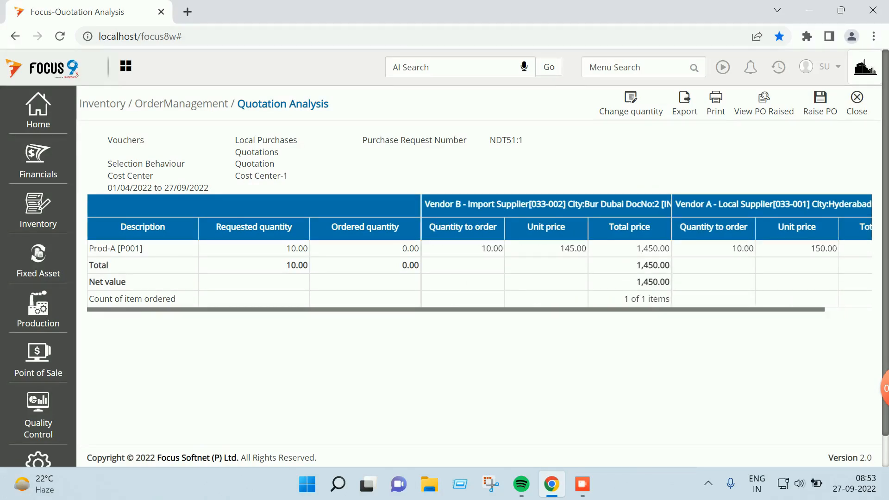
pyautogui.doubleClick(743, 249)
pyautogui.hscroll(2, 646, 250)
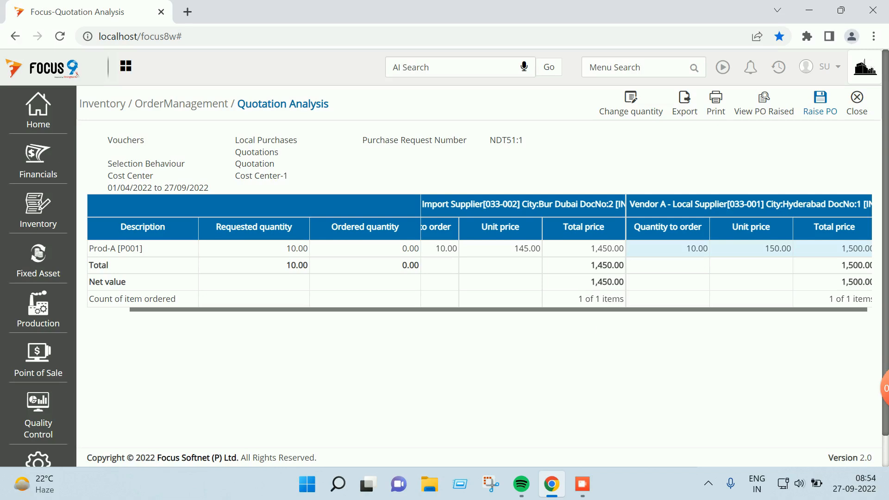
pyautogui.click(820, 104)
# Post the Local Purchase Order with remark 'This quotation is approved due to best price and meeting the delivery time lines.'
pyautogui.click(439, 183)
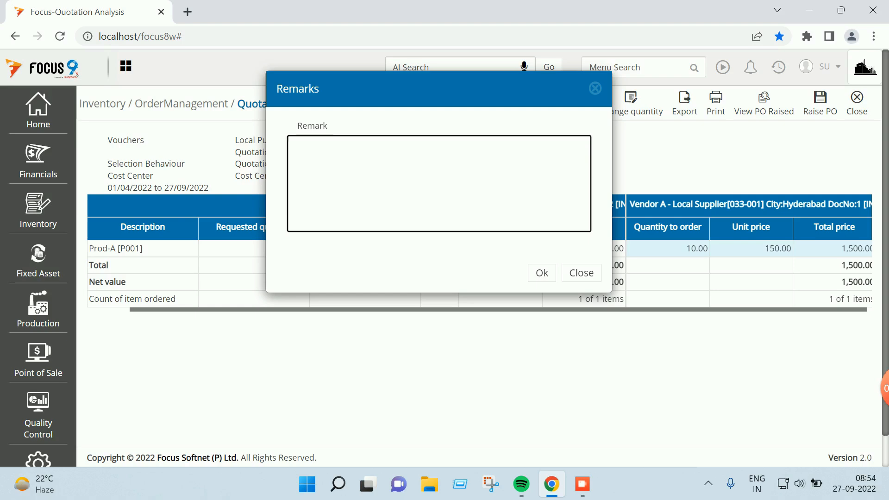
pyautogui.write('this quotation is approved due to best price')
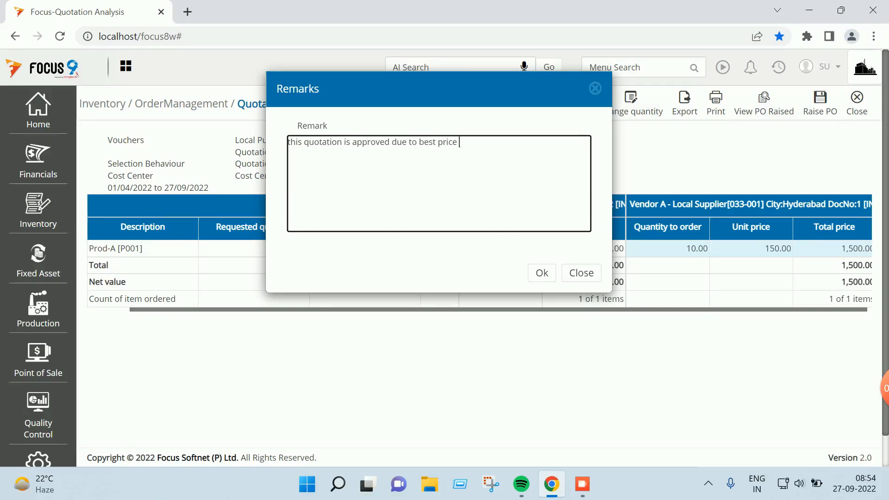
pyautogui.write('and meeting the delivery time ')
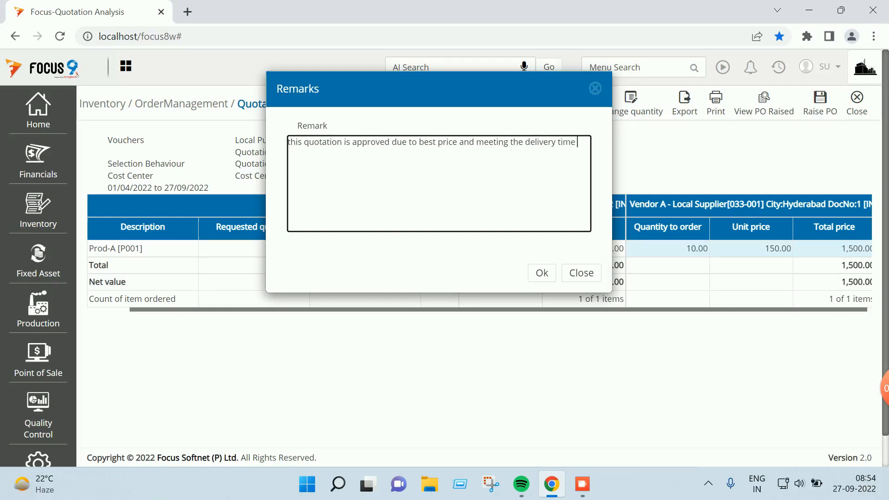
pyautogui.write('lines.')
pyautogui.click(542, 273)
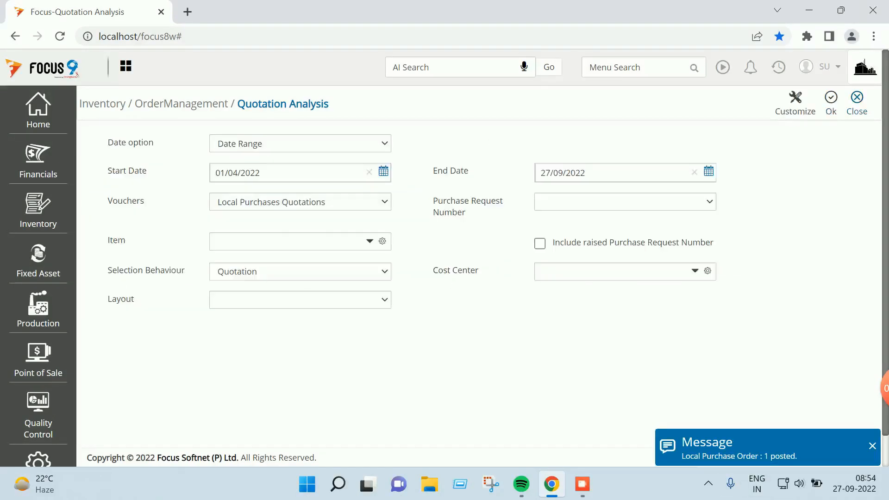
# Open Local Purchase Order voucher 1 and review its 10 Prod-A at 150 from PurQuo:1
pyautogui.click(857, 102)
pyautogui.click(635, 67)
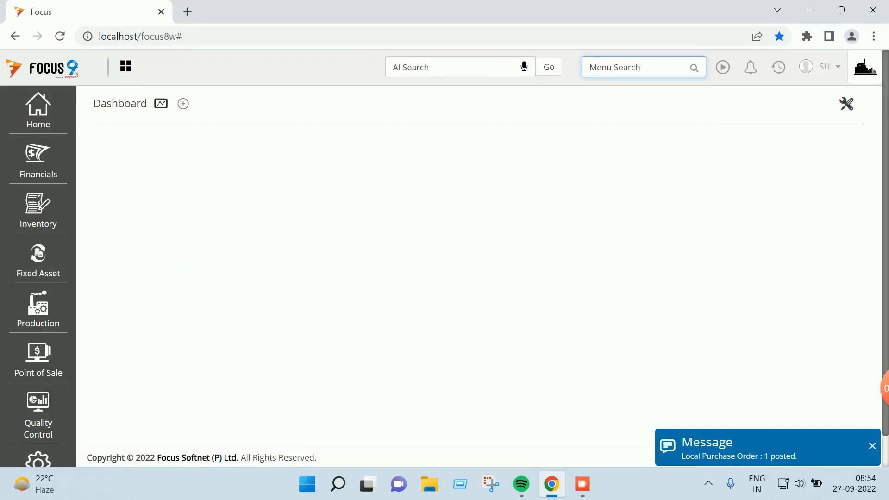
pyautogui.write('local')
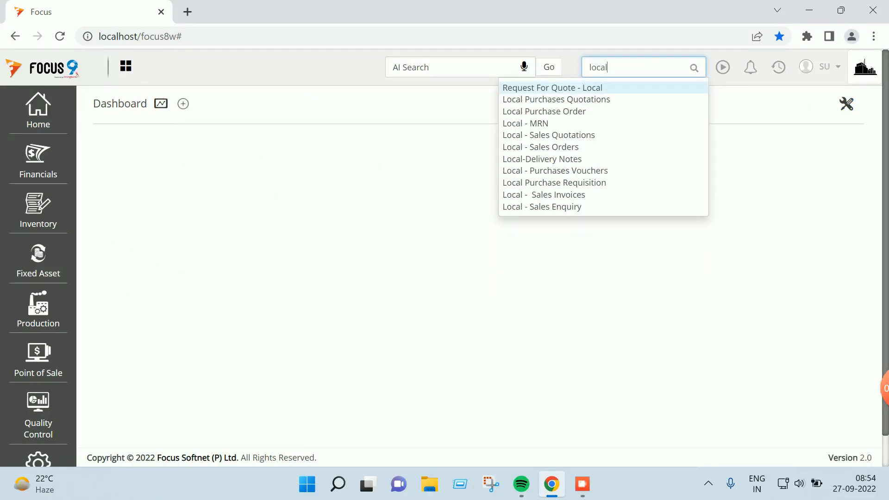
pyautogui.click(572, 112)
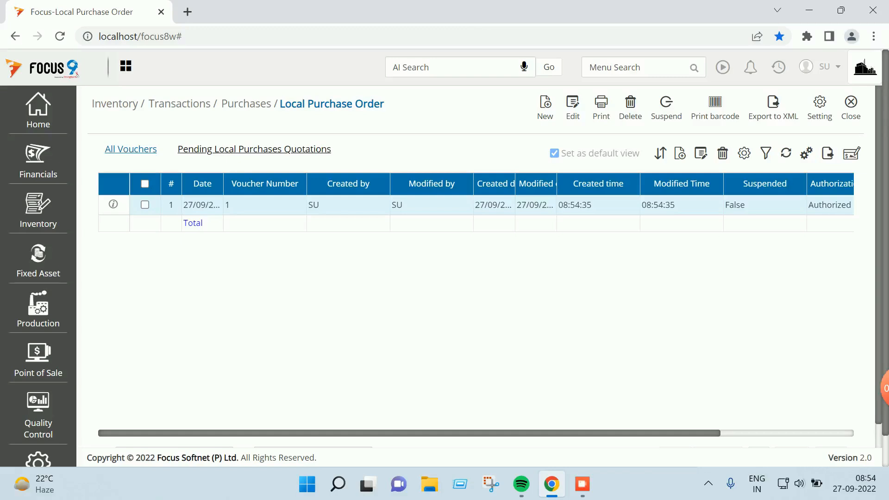
pyautogui.doubleClick(348, 205)
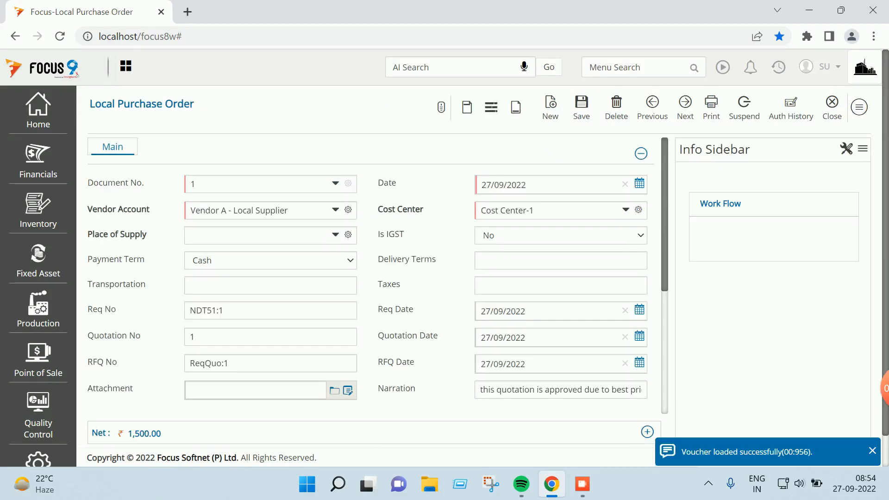
pyautogui.scroll(-5, 370, 277)
pyautogui.moveTo(188, 384); pyautogui.dragTo(540, 384)
pyautogui.hscroll(-10, 368, 315)
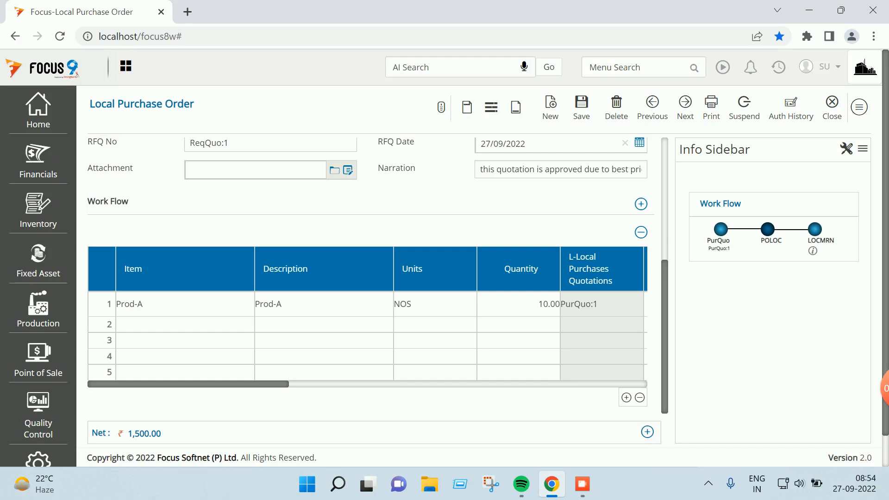
pyautogui.scroll(3, 371, 278)
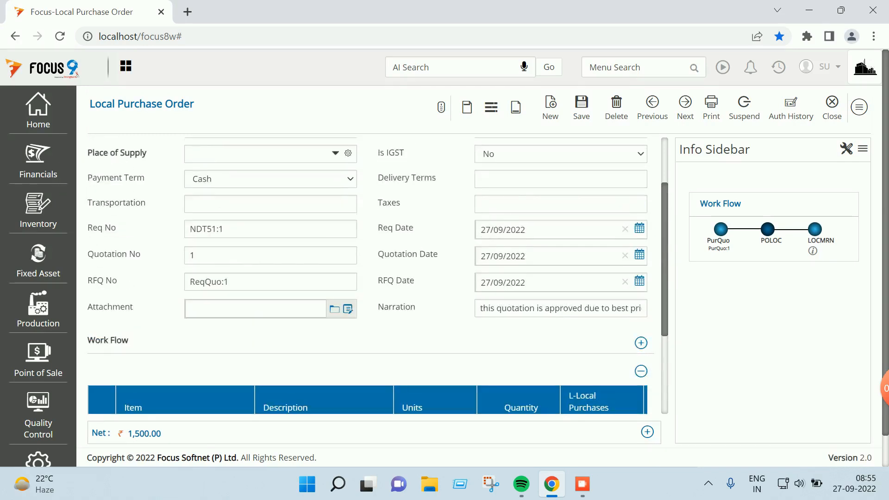
# Close the purchase order and voucher list, then bring up the SU user menu
pyautogui.click(830, 108)
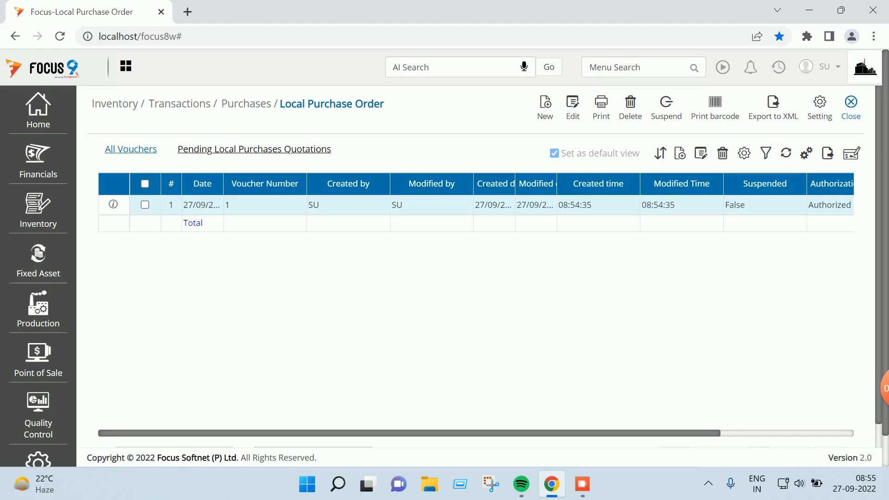
pyautogui.click(851, 107)
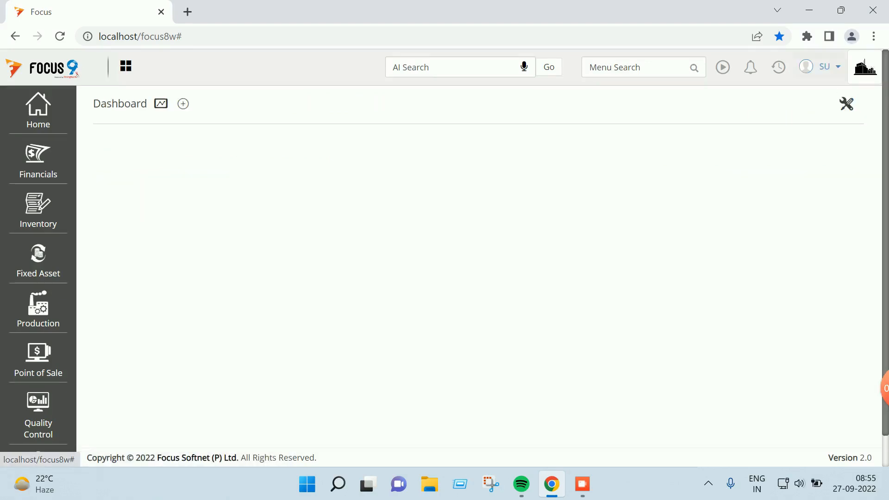
pyautogui.click(829, 67)
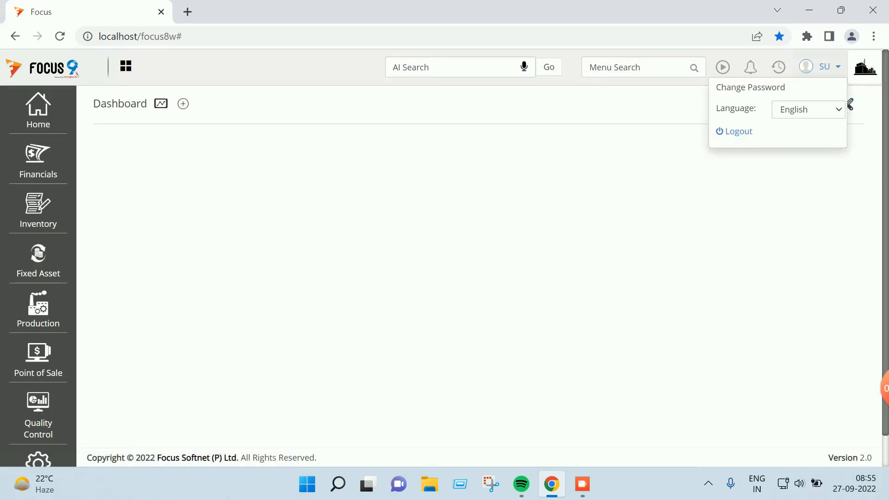